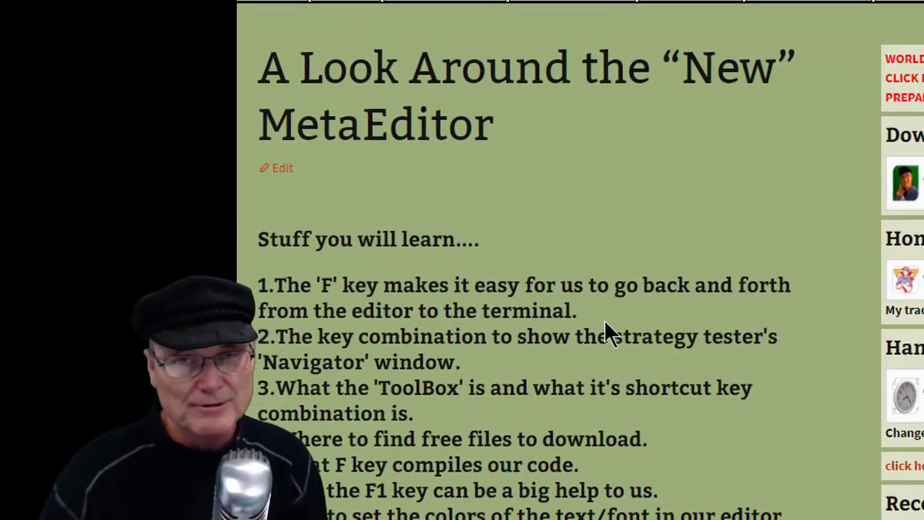
Scroll down the MetaEditor article past the eight-topic list to reach the embedded video
{"action": "scroll", "coordinate": [575, 278], "scroll_direction": "down", "scroll_amount": 3}
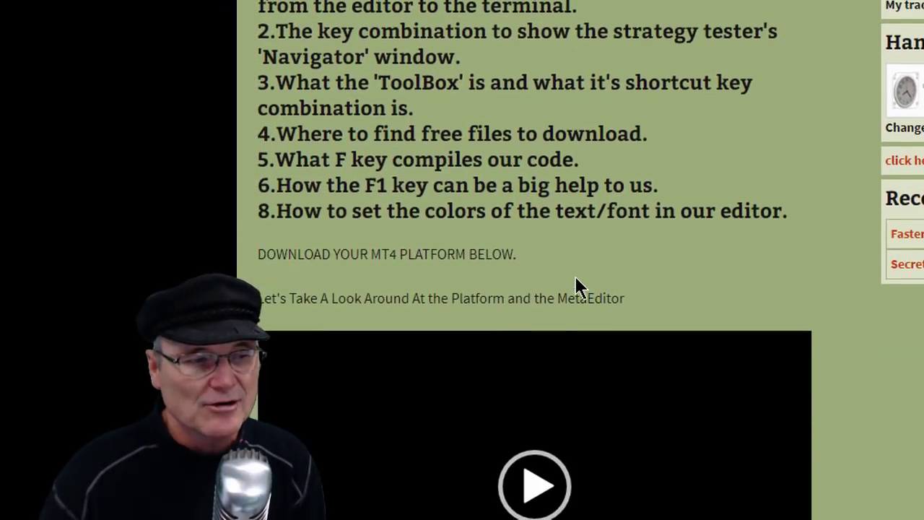
{"action": "scroll", "coordinate": [575, 275], "scroll_direction": "down", "scroll_amount": 2}
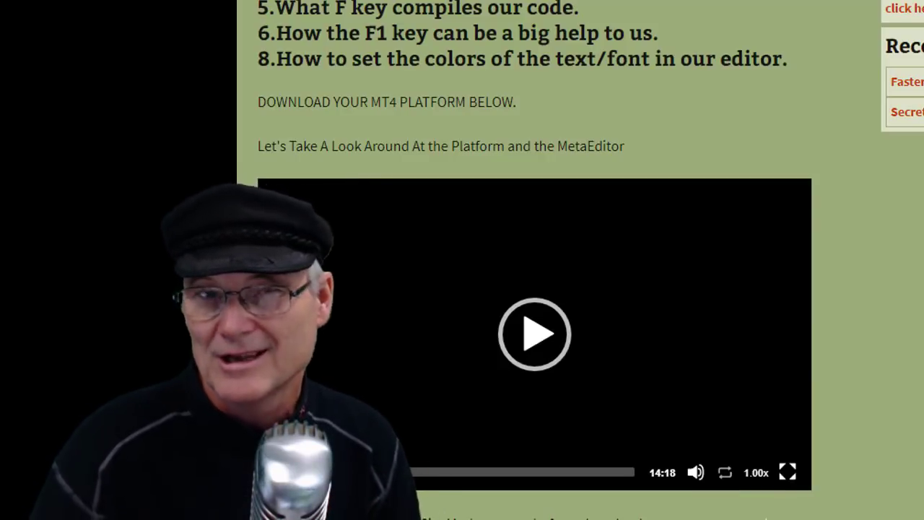
Scroll back up to the title of 'A Look Around the New MetaEditor' article
{"action": "mouse_move", "coordinate": [754, 482]}
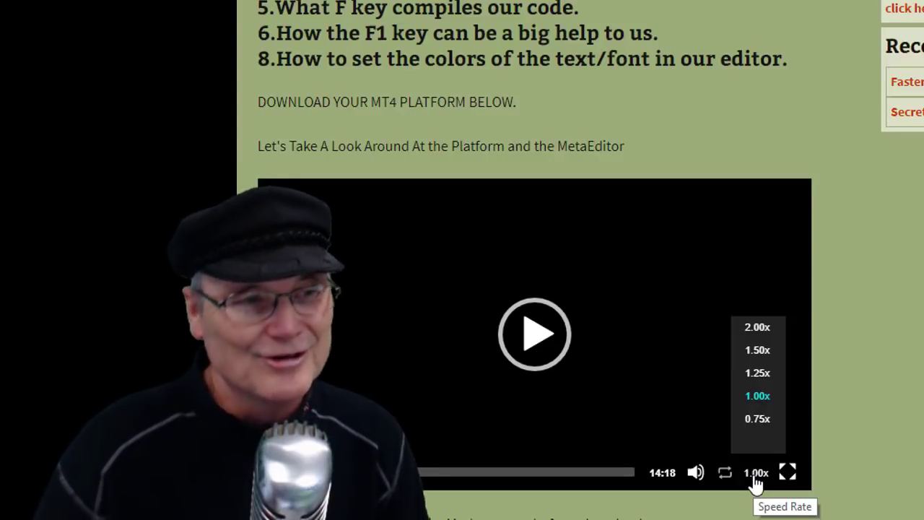
{"action": "scroll", "coordinate": [534, 289], "scroll_direction": "up", "scroll_amount": 2}
{"action": "scroll", "coordinate": [454, 449], "scroll_direction": "up", "scroll_amount": 5}
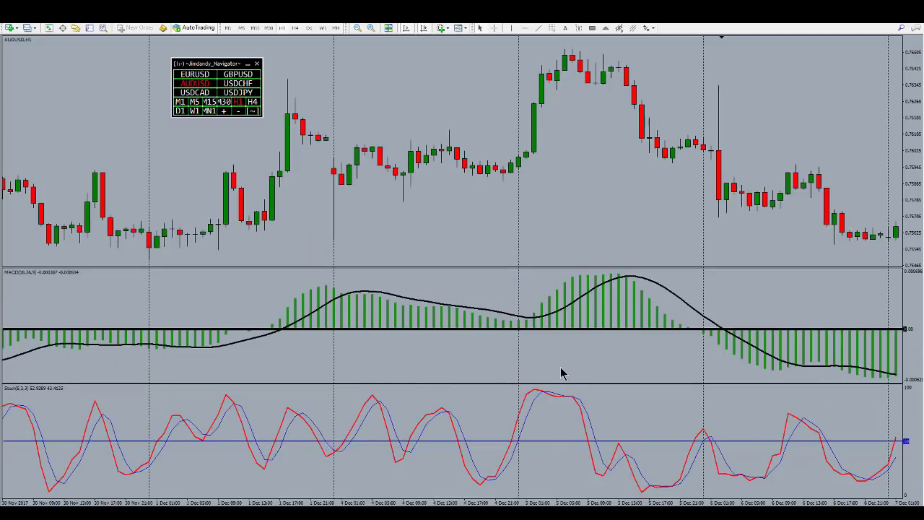
Drag the AUDUSD panel dividers so price candles fill most height, MACD and Stochastic thin strips
{"action": "left_click_drag", "start_coordinate": [462, 267], "coordinate": [470, 157]}
{"action": "left_click_drag", "start_coordinate": [489, 418], "coordinate": [491, 449]}
{"action": "left_click_drag", "start_coordinate": [496, 270], "coordinate": [509, 399]}
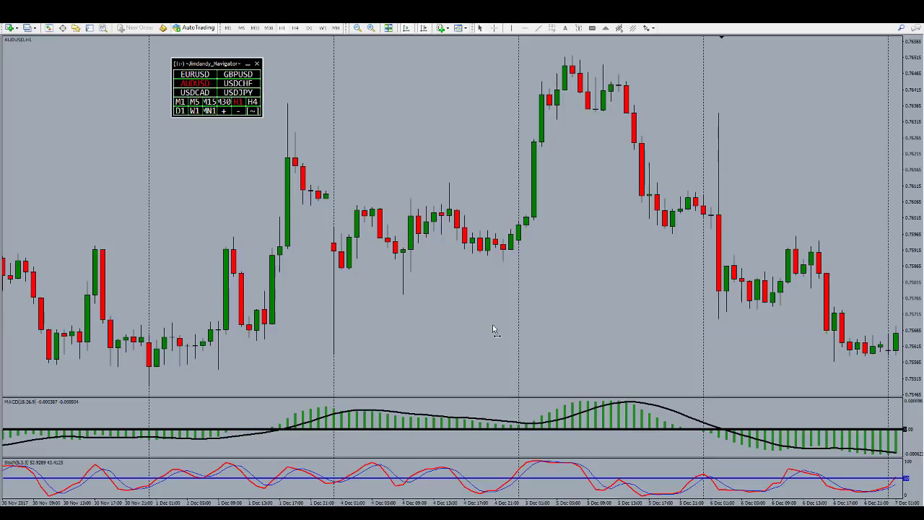
{"action": "key", "text": "ctrl+b"}
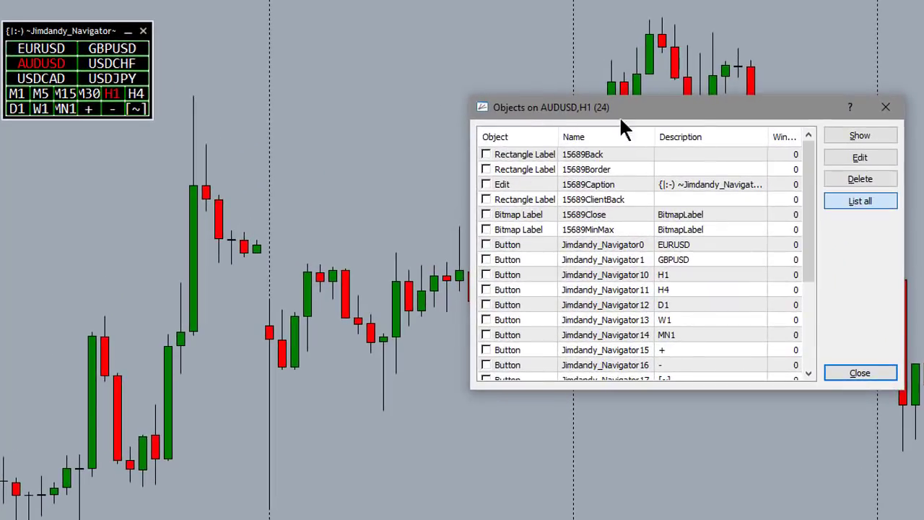
{"action": "left_click", "coordinate": [875, 197]}
{"action": "left_click_drag", "start_coordinate": [582, 105], "coordinate": [463, 98]}
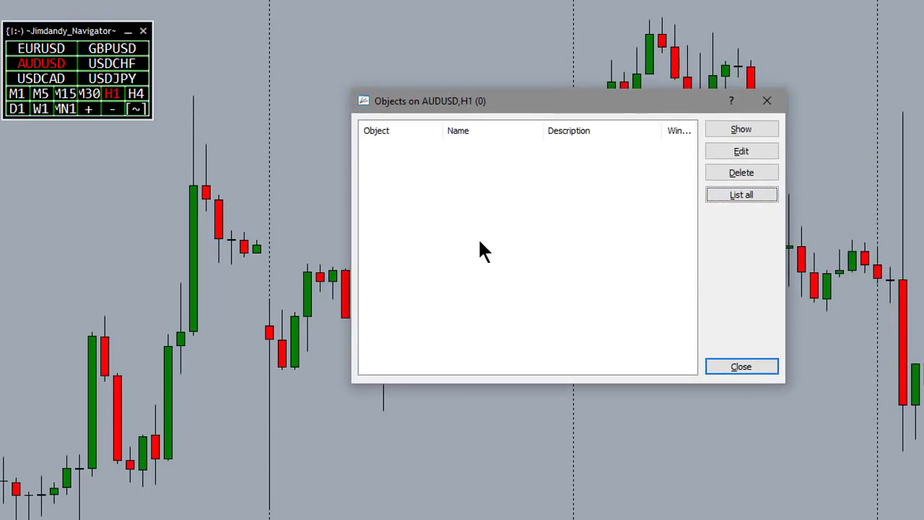
{"action": "left_click", "coordinate": [742, 195]}
{"action": "left_click_drag", "start_coordinate": [675, 212], "coordinate": [681, 195]}
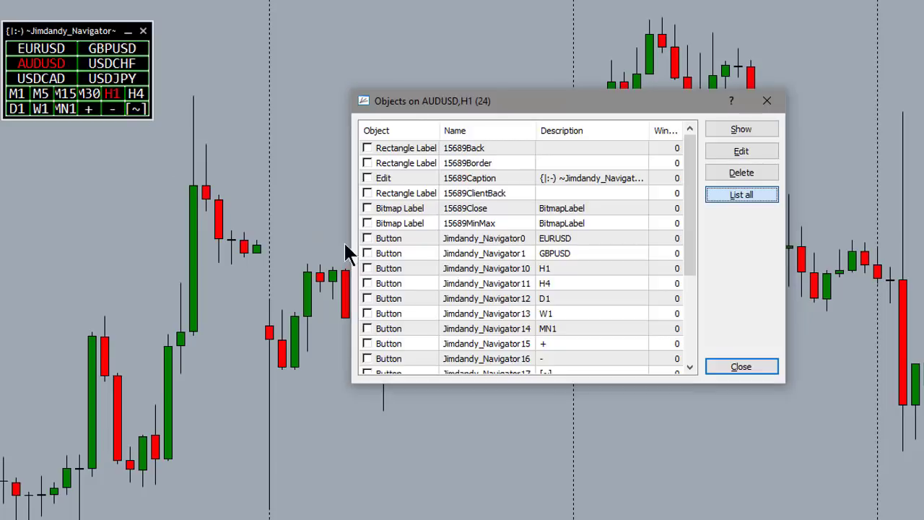
{"action": "left_click", "coordinate": [743, 368]}
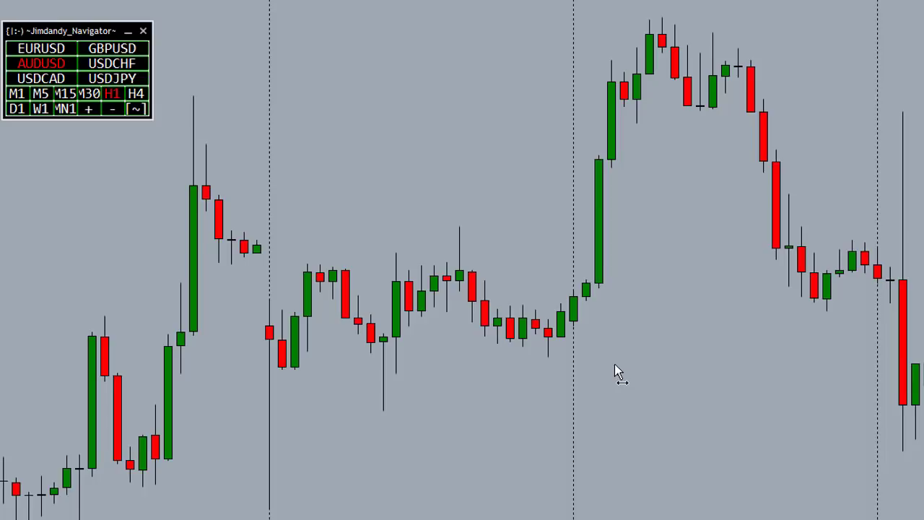
{"action": "key", "text": "ctrl+d"}
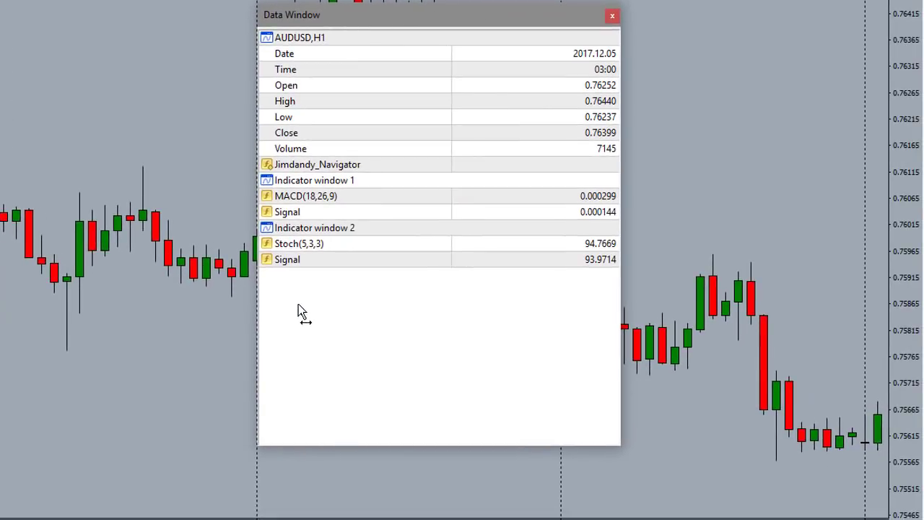
{"action": "left_click_drag", "start_coordinate": [342, 13], "coordinate": [183, 3]}
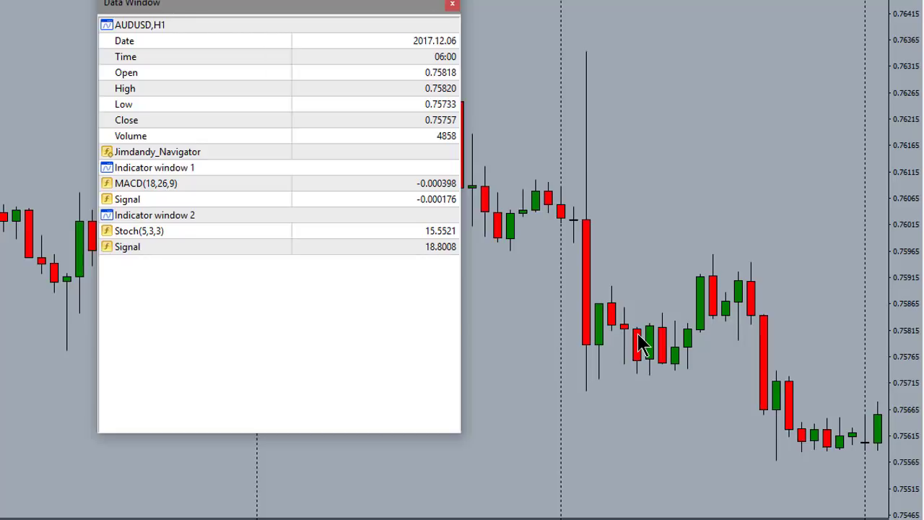
{"action": "key", "text": "ctrl+d"}
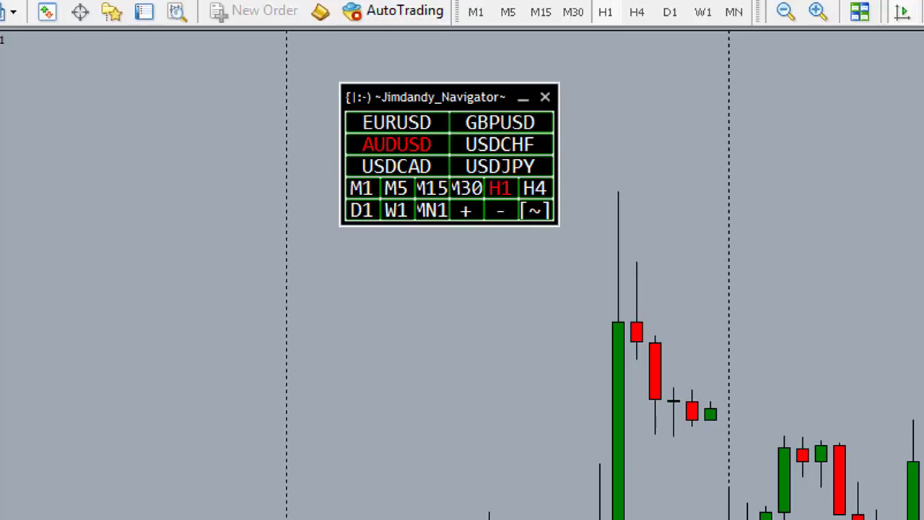
Show then hide the crosshair on the AUDUSD H1 candles, and toggle the grid with Ctrl+G
{"action": "middle_click", "coordinate": [431, 272]}
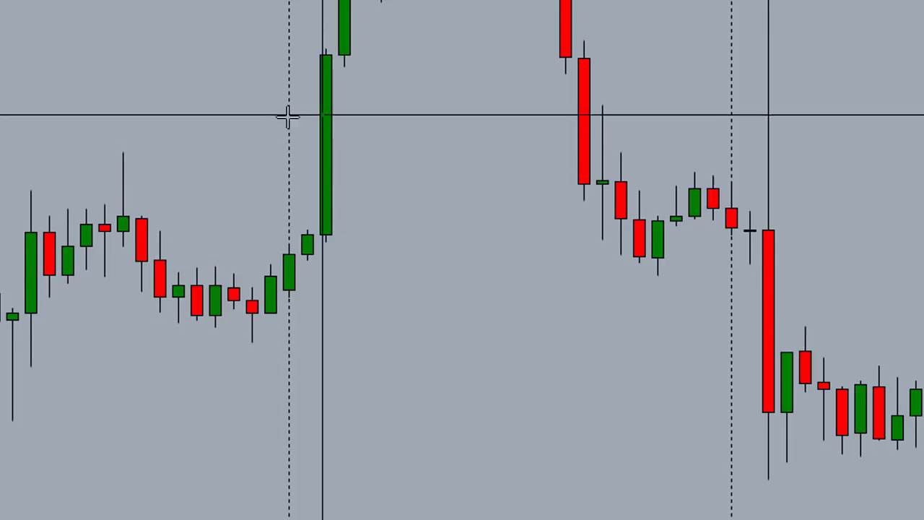
{"action": "middle_click", "coordinate": [140, 215]}
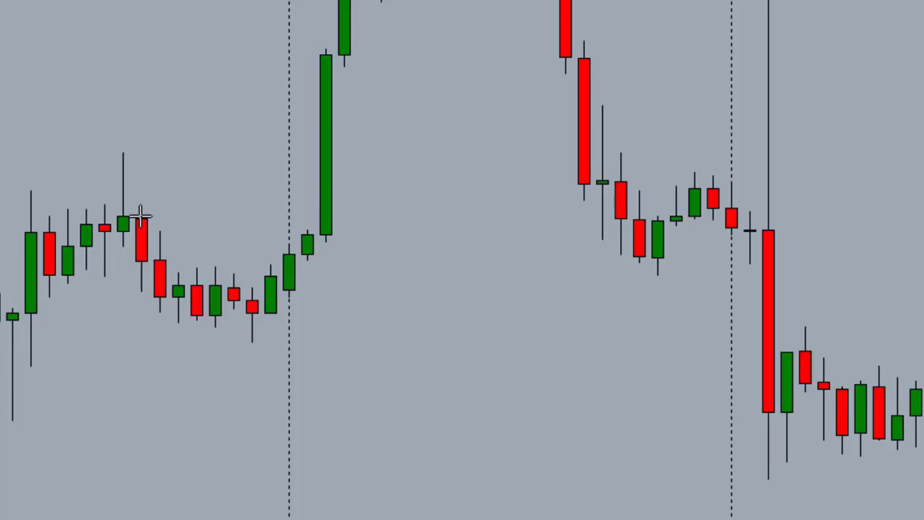
{"action": "key", "text": "ctrl+g"}
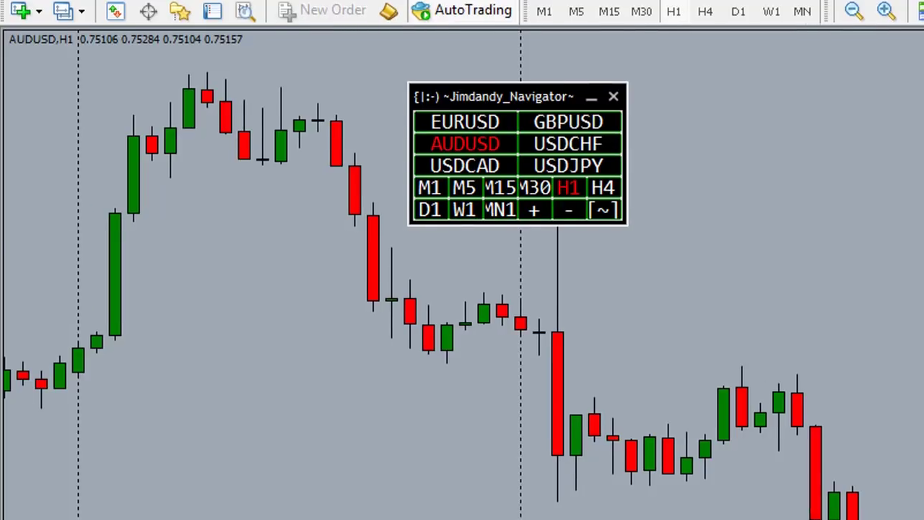
Delete Stochastic Oscillator and MACD from the AUDUSD H1 indicator list, leaving only Jimdandy_Navigator
{"action": "key", "text": "ctrl+i"}
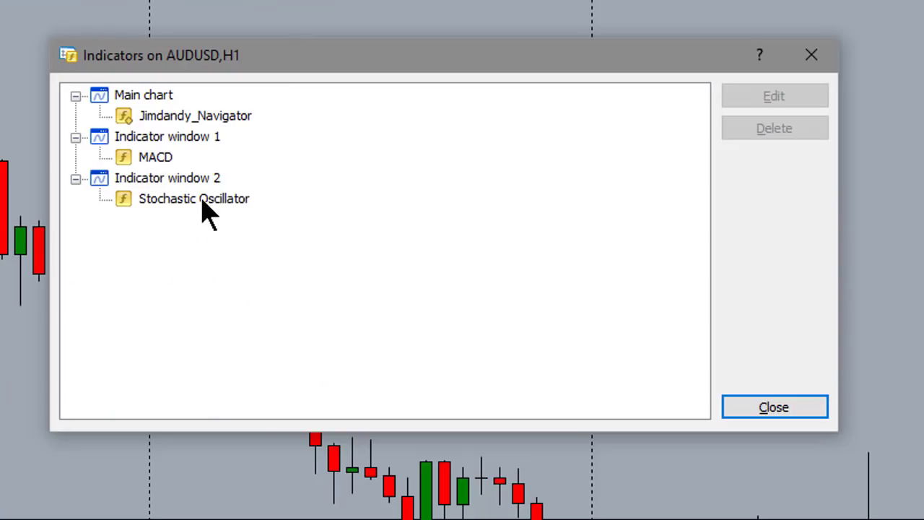
{"action": "left_click", "coordinate": [203, 203]}
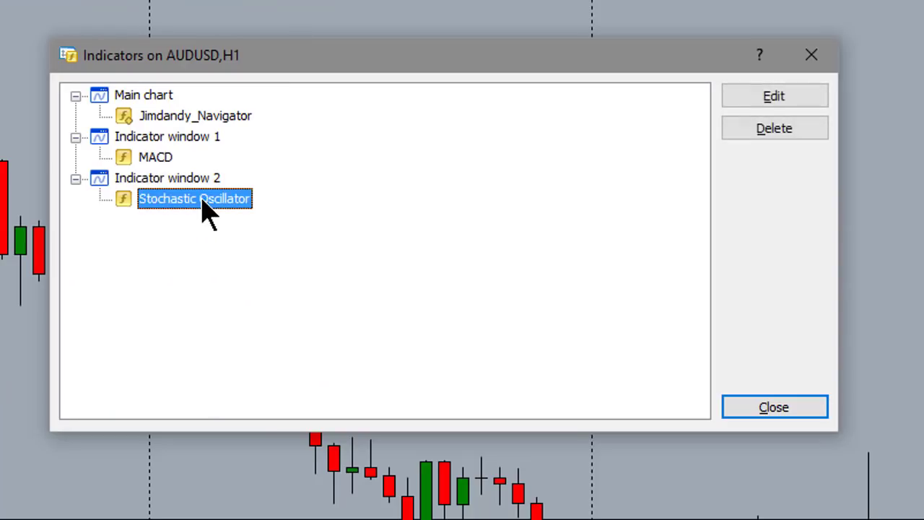
{"action": "left_click", "coordinate": [764, 130]}
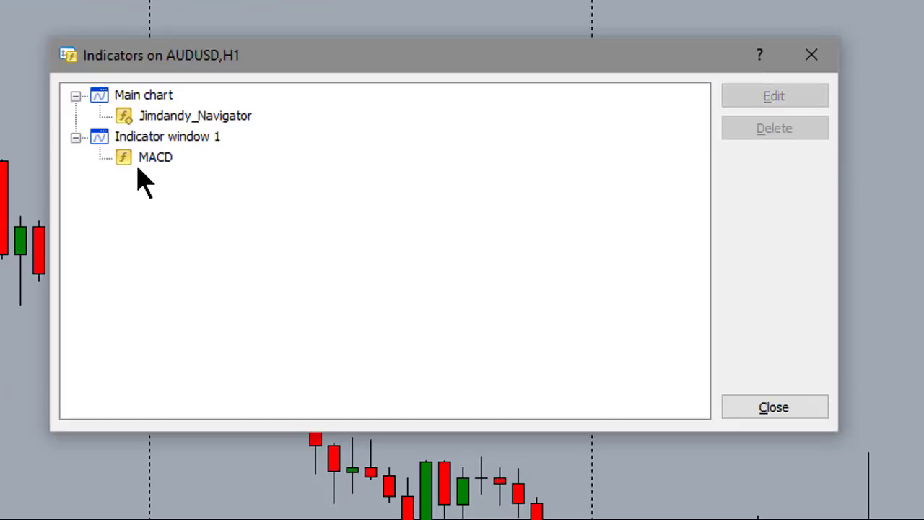
{"action": "left_click", "coordinate": [159, 158]}
{"action": "left_click", "coordinate": [763, 130]}
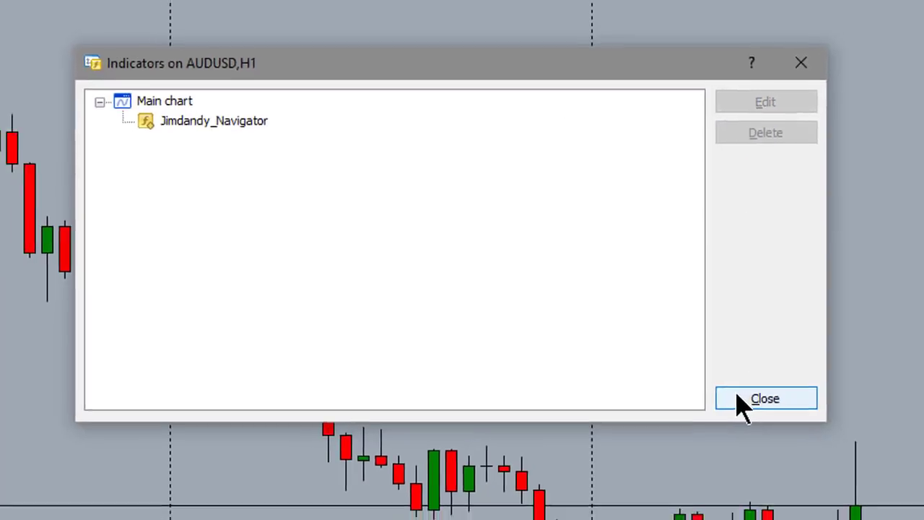
{"action": "left_click", "coordinate": [751, 407]}
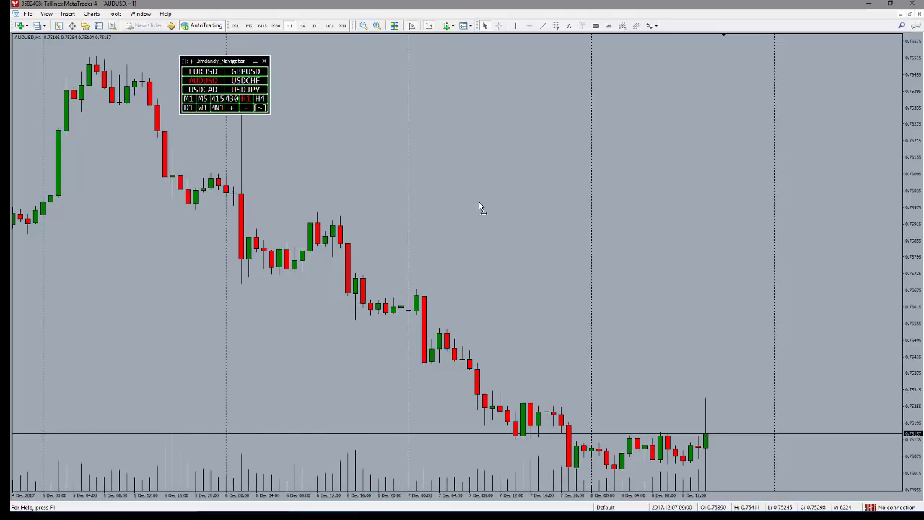
Hide volume bars with Ctrl+L and switch the chart to EURUSD H1 via Market Watch
{"action": "key", "text": "ctrl+l"}
{"action": "key", "text": "ctrl+l"}
{"action": "key", "text": "ctrl+l"}
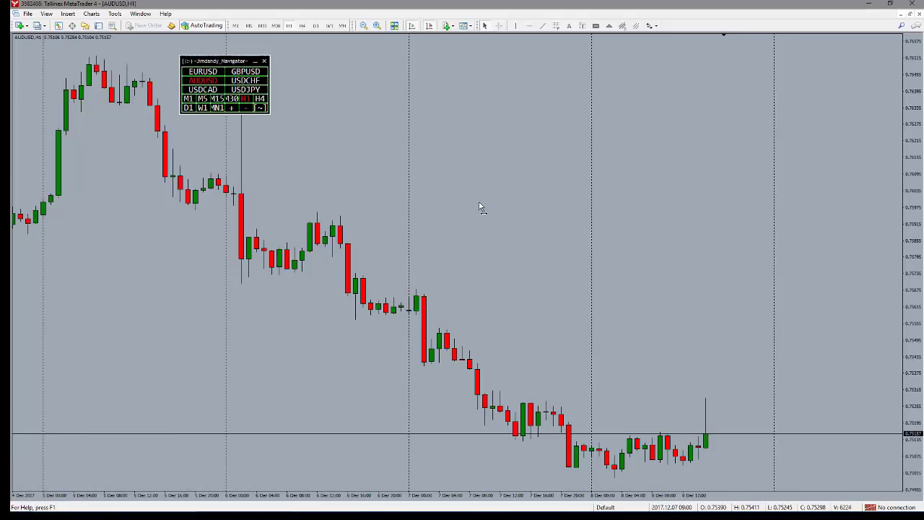
{"action": "key", "text": "ctrl+m"}
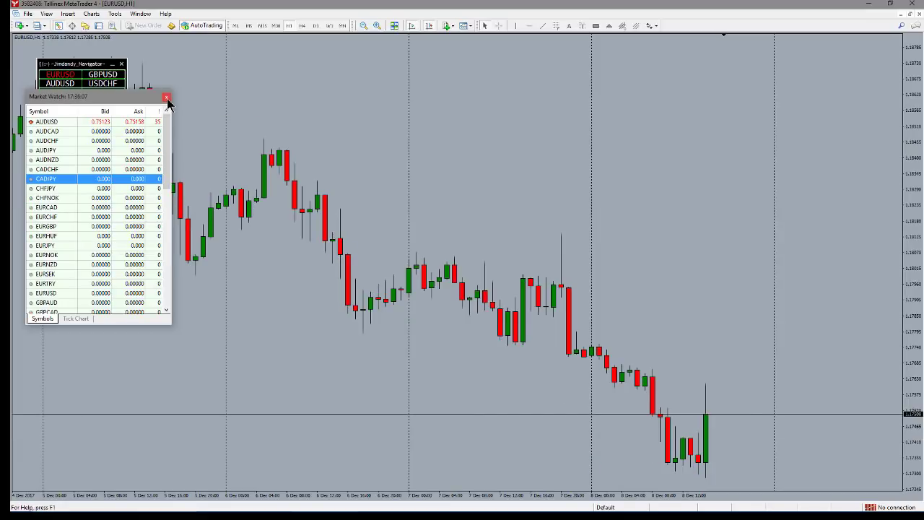
{"action": "left_click", "coordinate": [166, 98]}
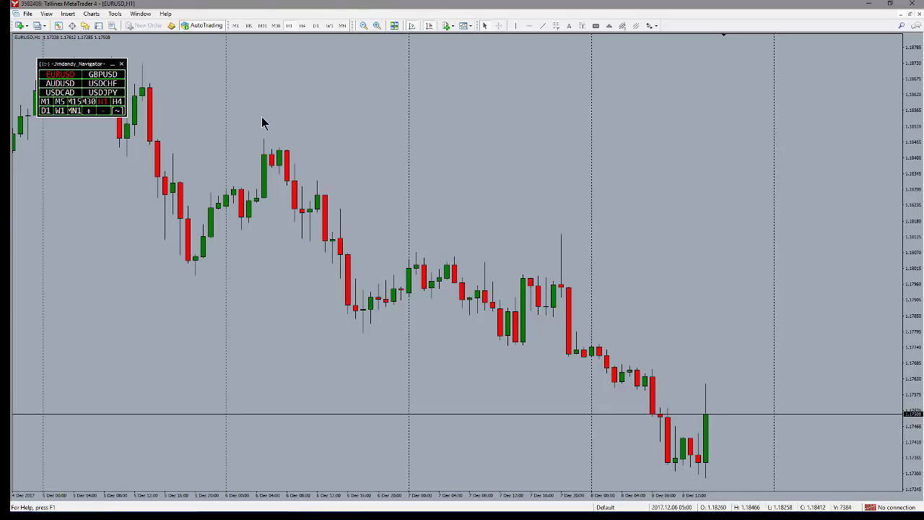
Toggle the Navigator, view the Expert Advisors options, then open the EURUSD H1 Print dialog
{"action": "key", "text": "ctrl+n"}
{"action": "key", "text": "ctrl+n"}
{"action": "key", "text": "ctrl+n"}
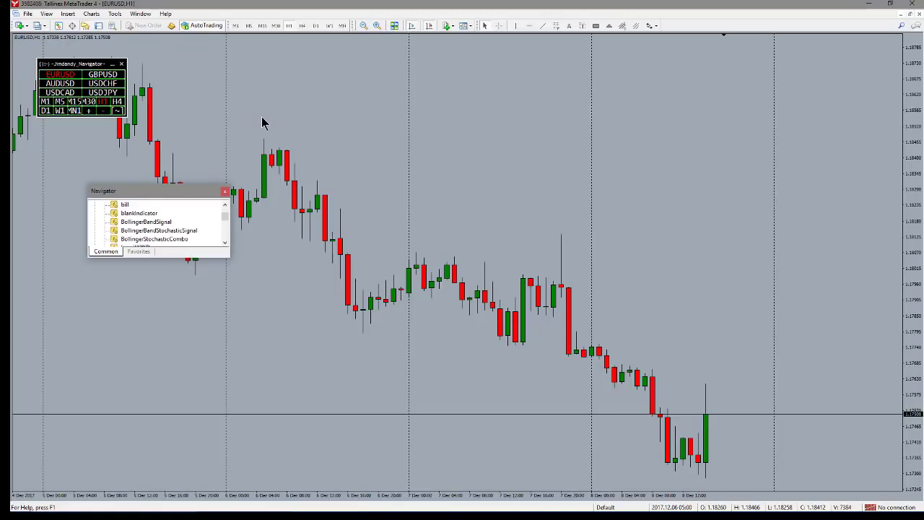
{"action": "key", "text": "ctrl+n"}
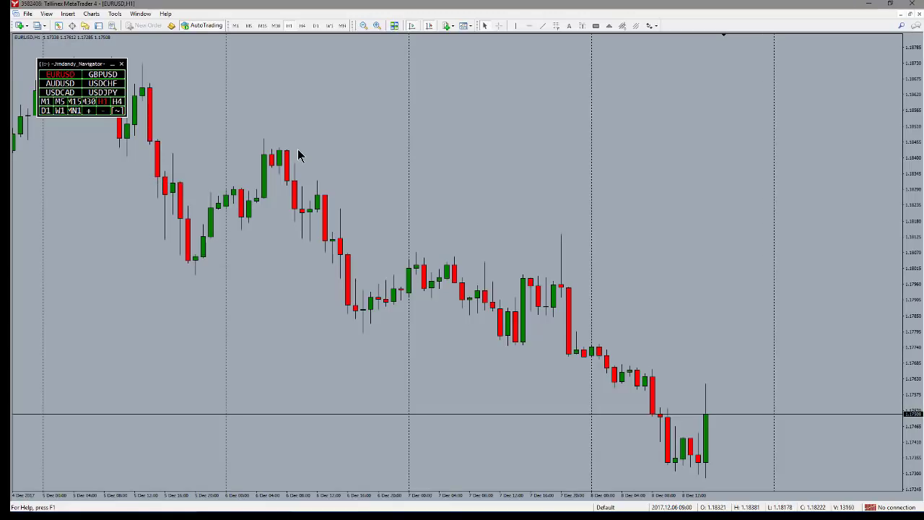
{"action": "key", "text": "ctrl+o"}
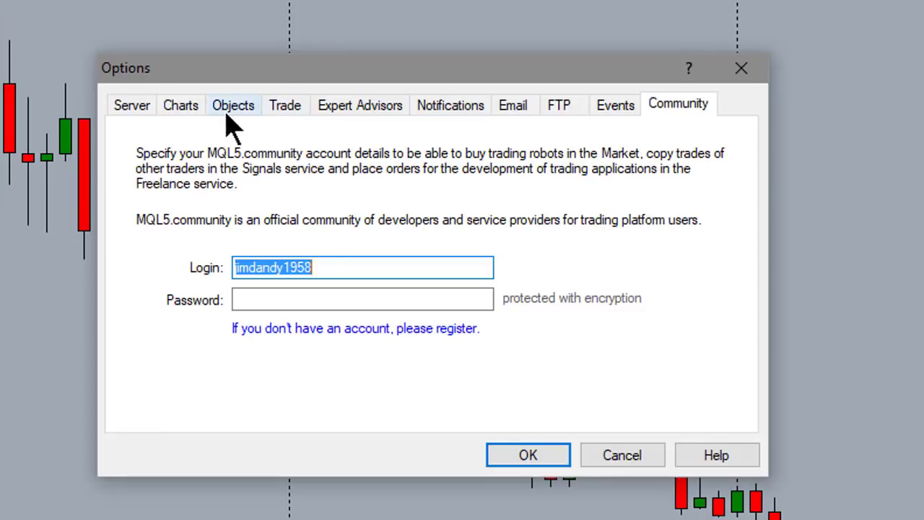
{"action": "left_click", "coordinate": [334, 108]}
{"action": "key", "text": "Escape"}
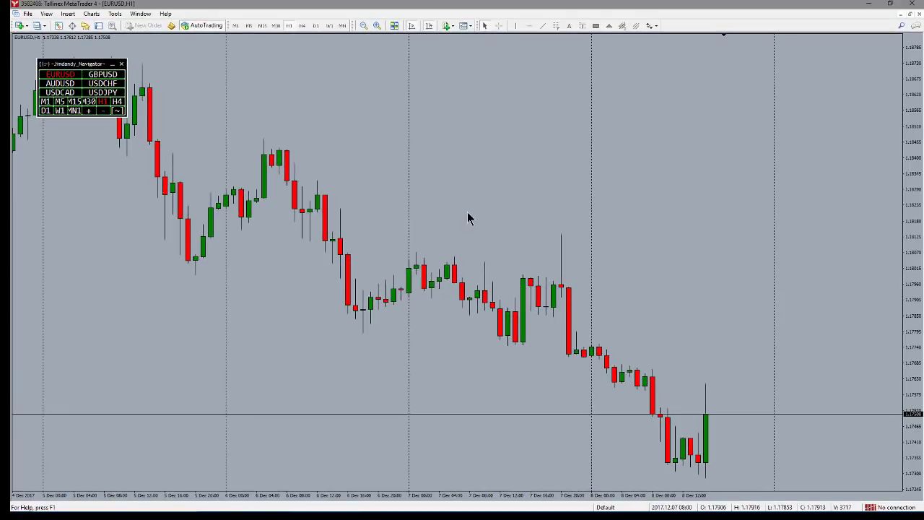
{"action": "key", "text": "ctrl+p"}
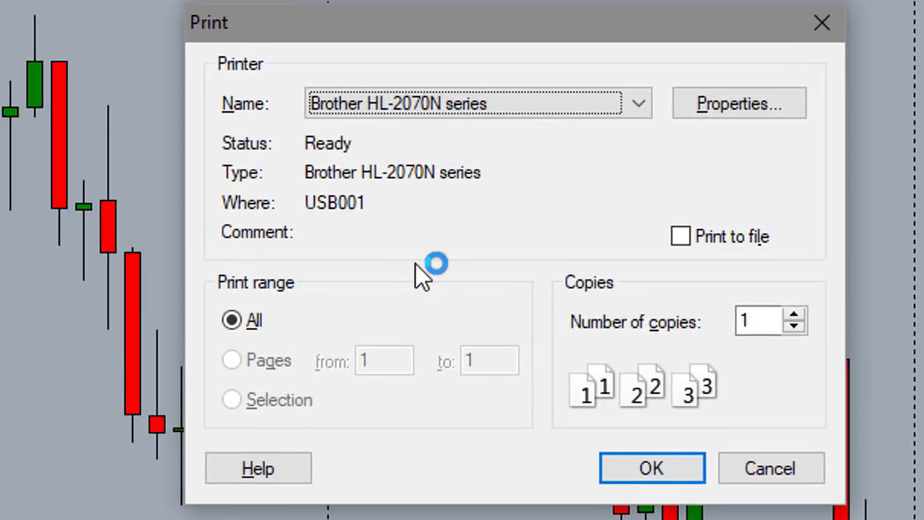
Set the Brother HL-2070N printer properties to Landscape and print the EURUSD H1 chart
{"action": "left_click", "coordinate": [722, 109]}
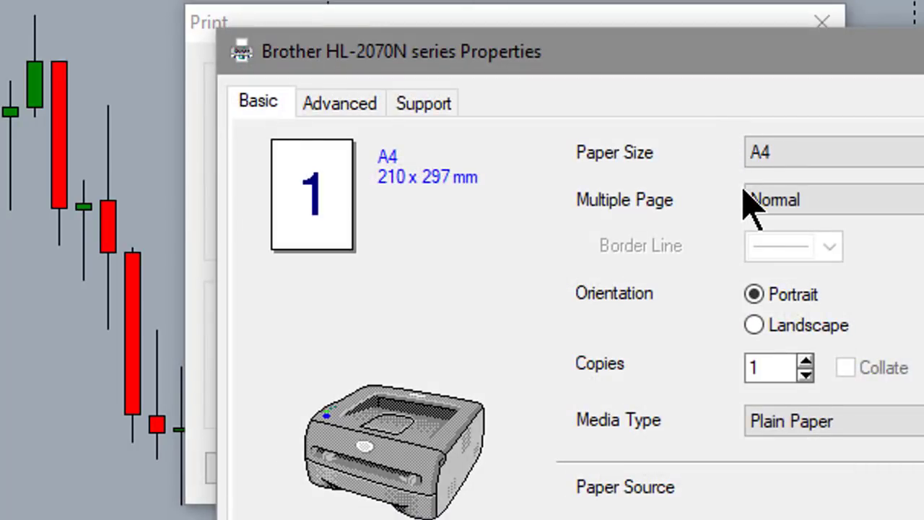
{"action": "left_click", "coordinate": [750, 325]}
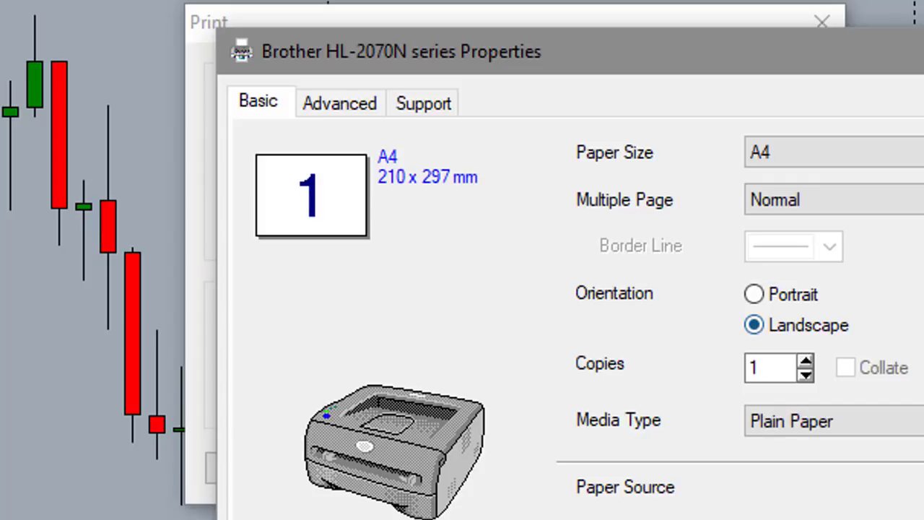
{"action": "key", "text": "Return"}
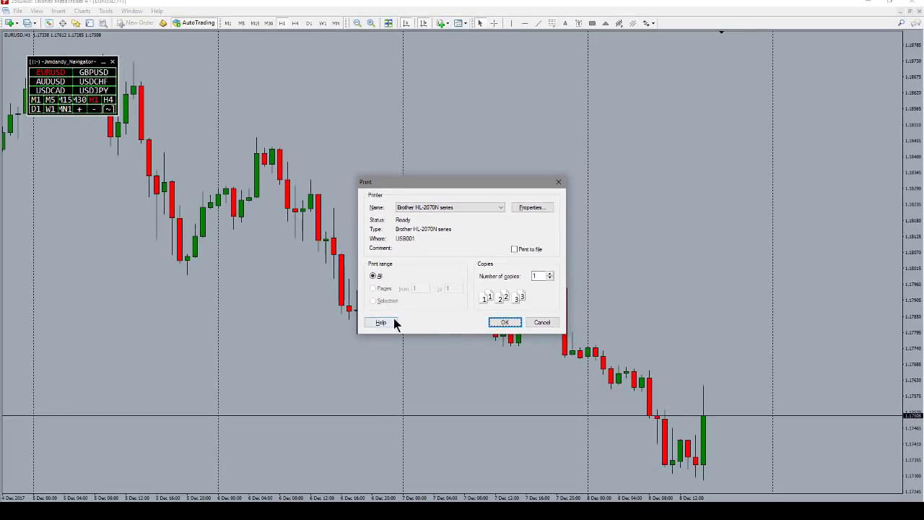
{"action": "left_click", "coordinate": [504, 322]}
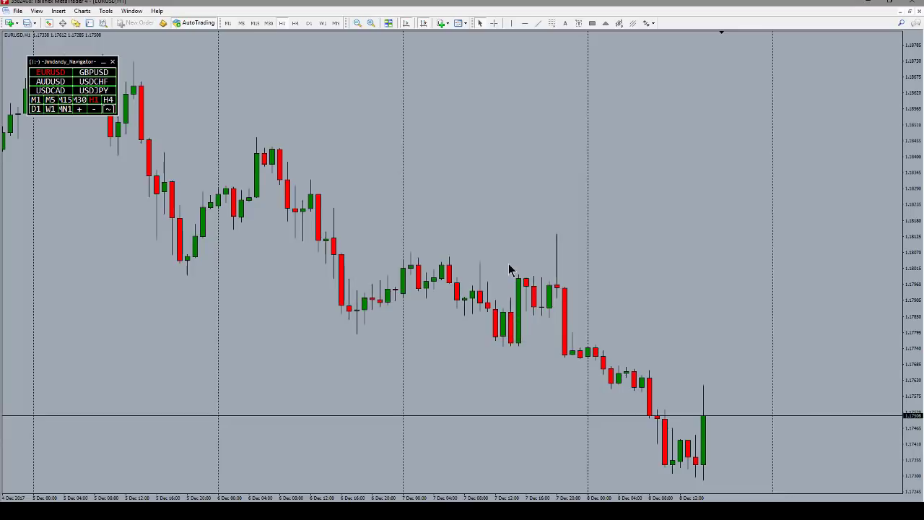
Show and hide the Strategy Tester, then open Save As for the EURUSD H1 price data
{"action": "key", "text": "ctrl+r"}
{"action": "key", "text": "ctrl+r"}
{"action": "key", "text": "ctrl+r"}
{"action": "key", "text": "ctrl+r"}
{"action": "key", "text": "ctrl+r"}
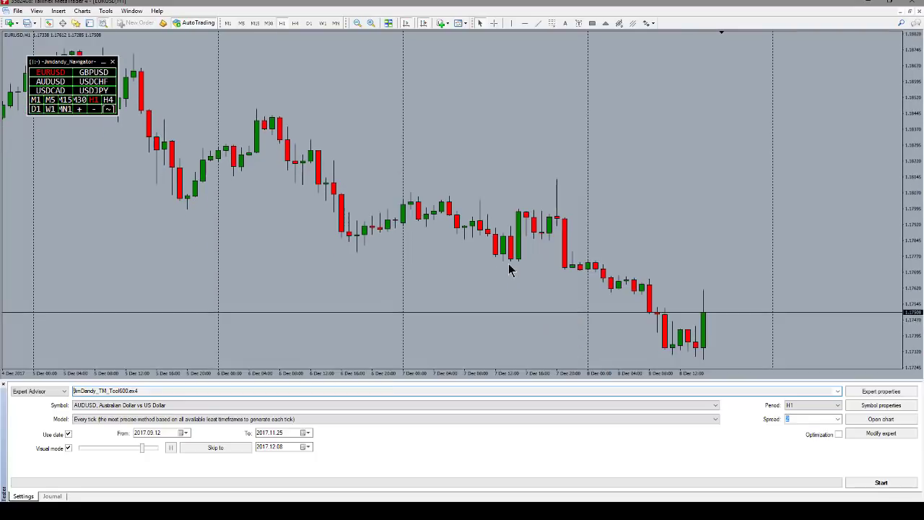
{"action": "key", "text": "ctrl+r"}
{"action": "key", "text": "ctrl+r"}
{"action": "key", "text": "ctrl+r"}
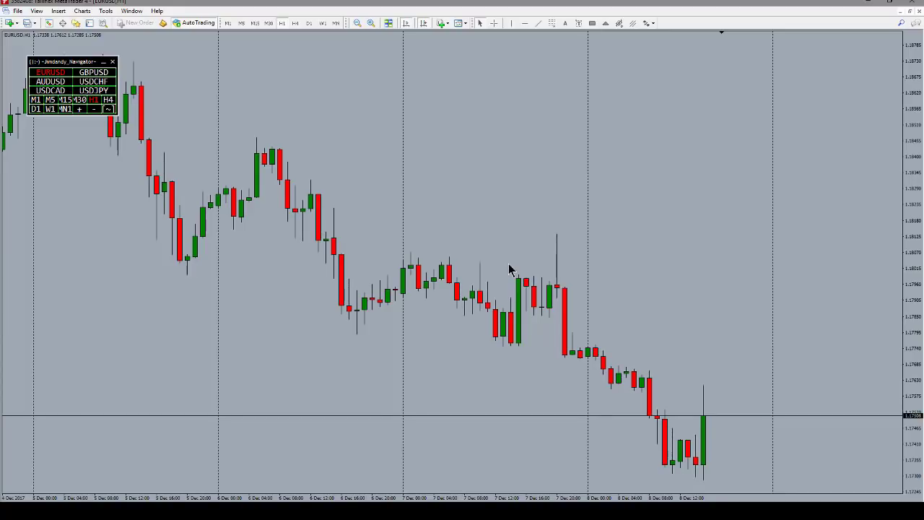
{"action": "key", "text": "ctrl+s"}
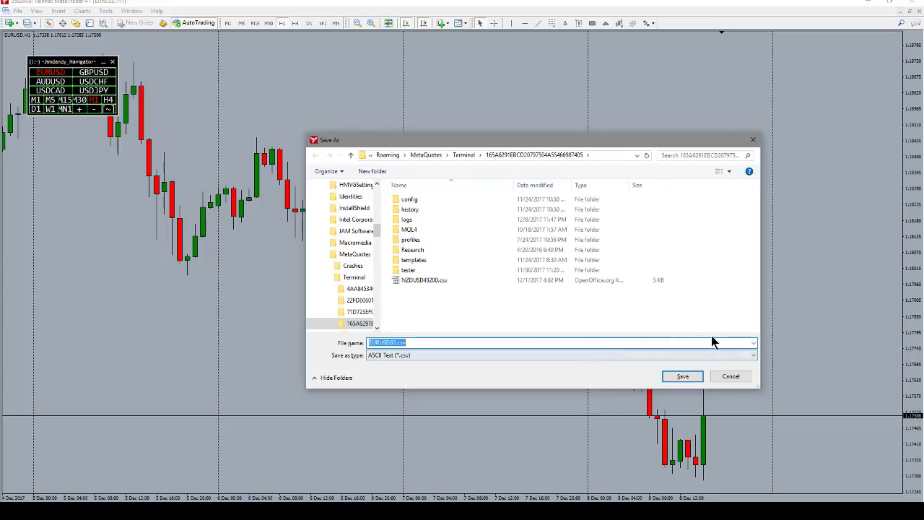
Save the data as HTML Files (*.htm) to EURUSD60.htm, replacing the old file, and scroll the report
{"action": "left_click", "coordinate": [753, 355]}
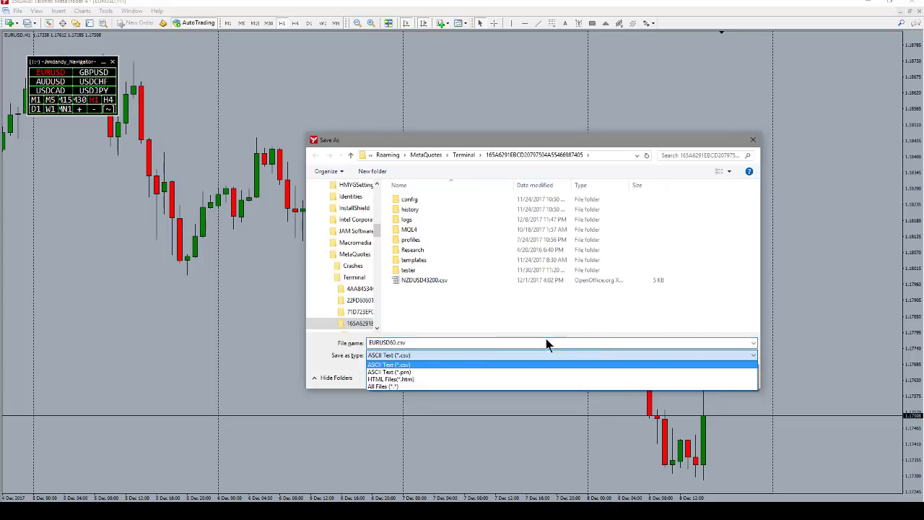
{"action": "left_click", "coordinate": [390, 379]}
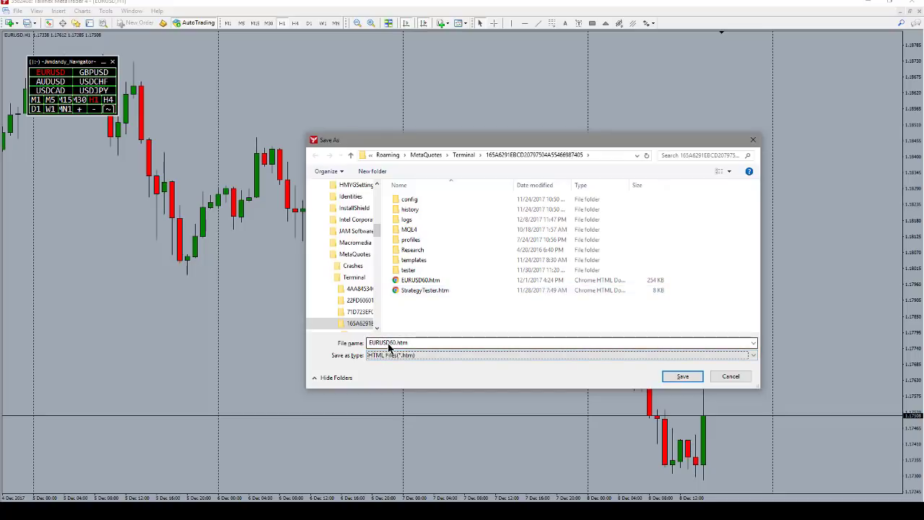
{"action": "left_click", "coordinate": [673, 379]}
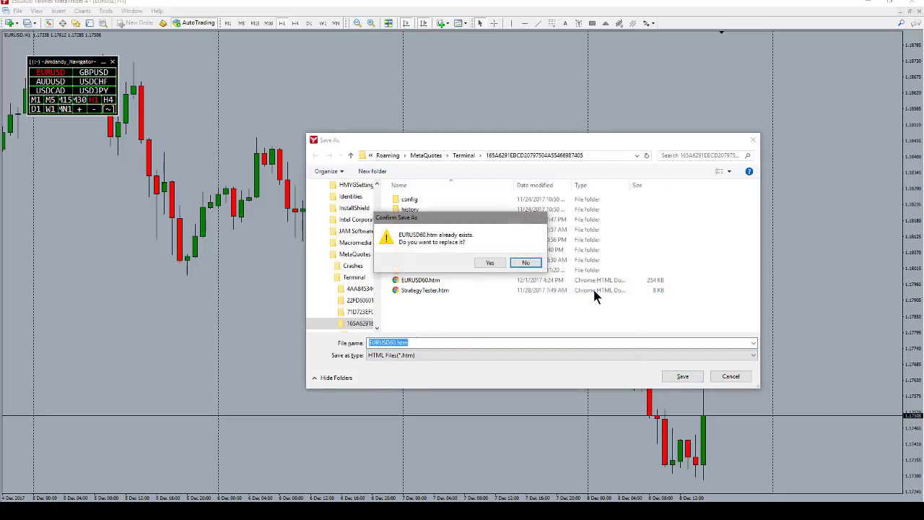
{"action": "left_click", "coordinate": [487, 263]}
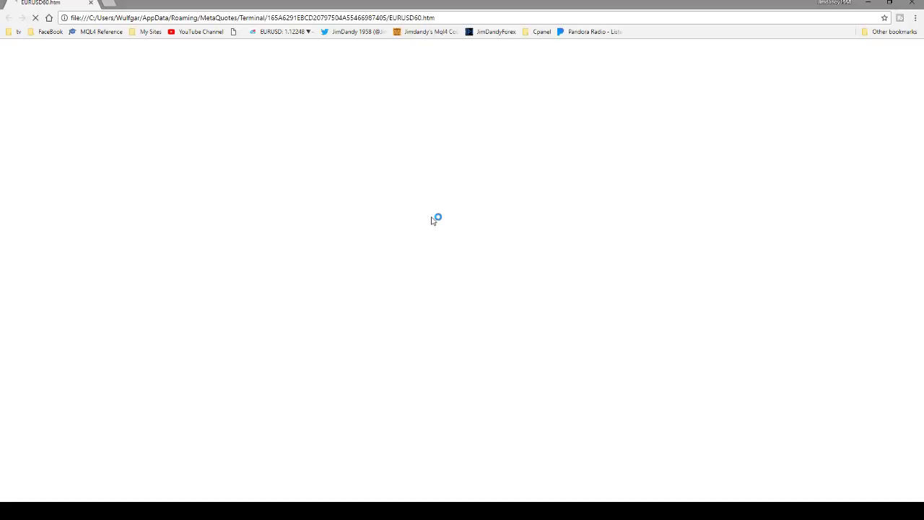
{"action": "scroll", "coordinate": [434, 199], "scroll_direction": "down", "scroll_amount": 12}
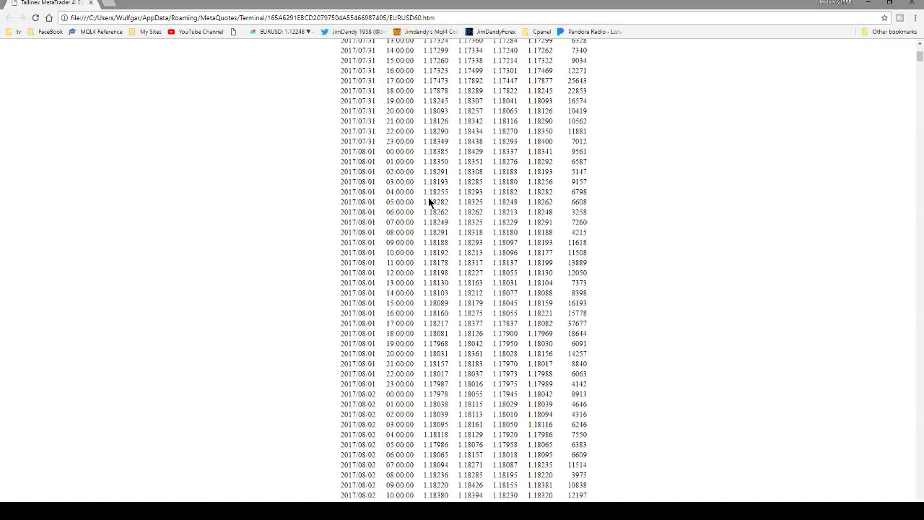
{"action": "scroll", "coordinate": [428, 202], "scroll_direction": "up", "scroll_amount": 12}
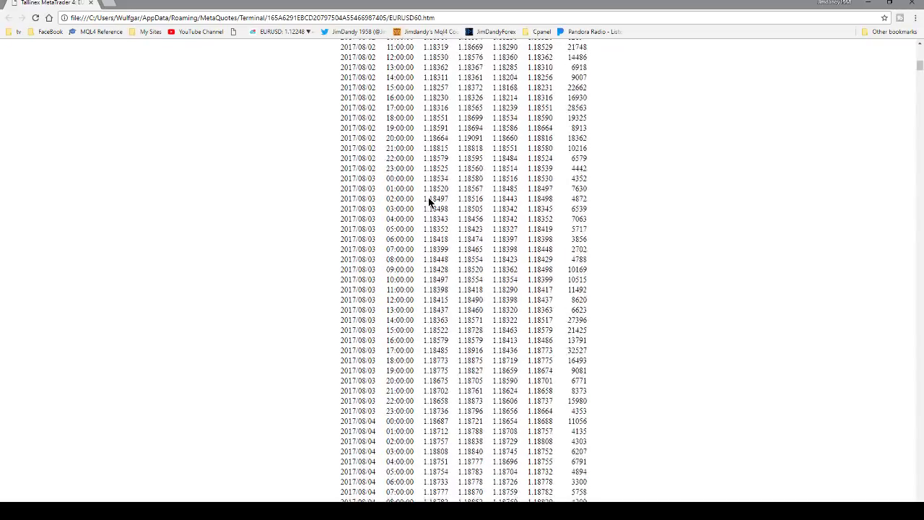
Return to MetaTrader, toggle the Terminal panel, and open an enlarged Symbols window
{"action": "key", "text": "alt+Tab"}
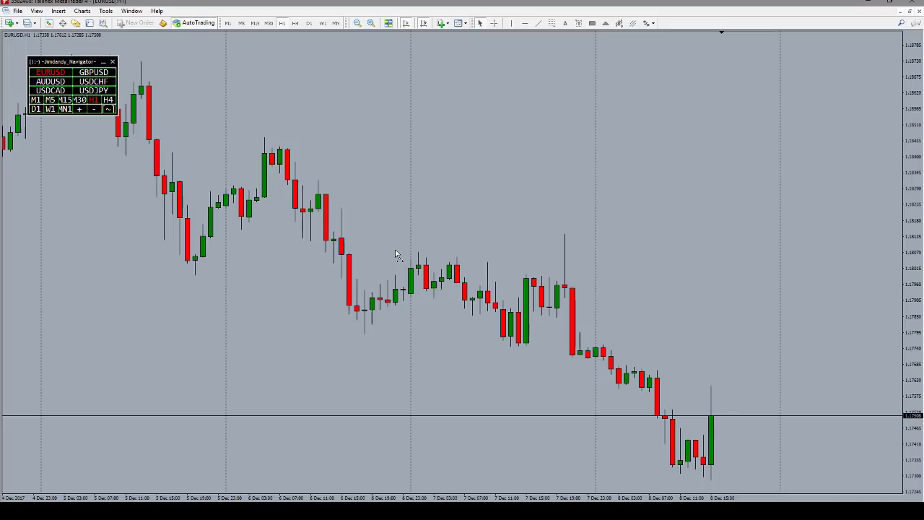
{"action": "key", "text": "ctrl+t"}
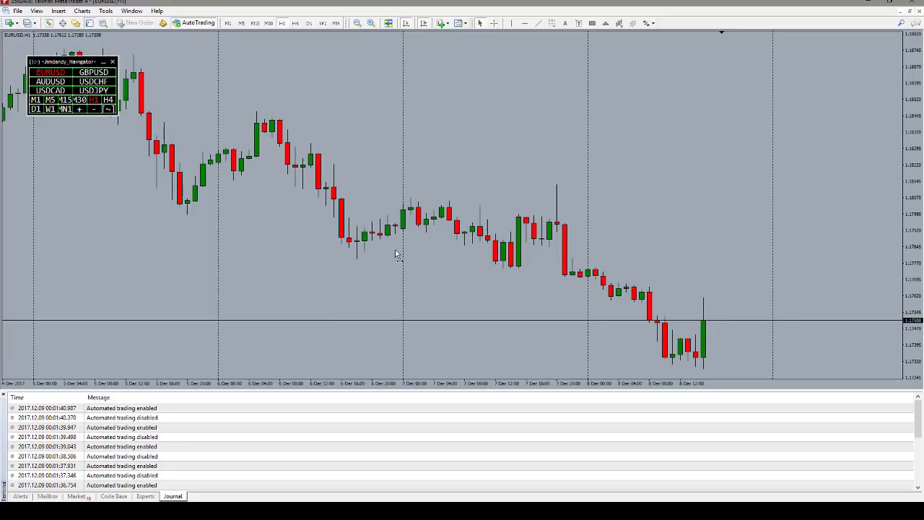
{"action": "key", "text": "ctrl+t"}
{"action": "key", "text": "ctrl+t"}
{"action": "key", "text": "ctrl+t"}
{"action": "key", "text": "ctrl+t"}
{"action": "key", "text": "ctrl+t"}
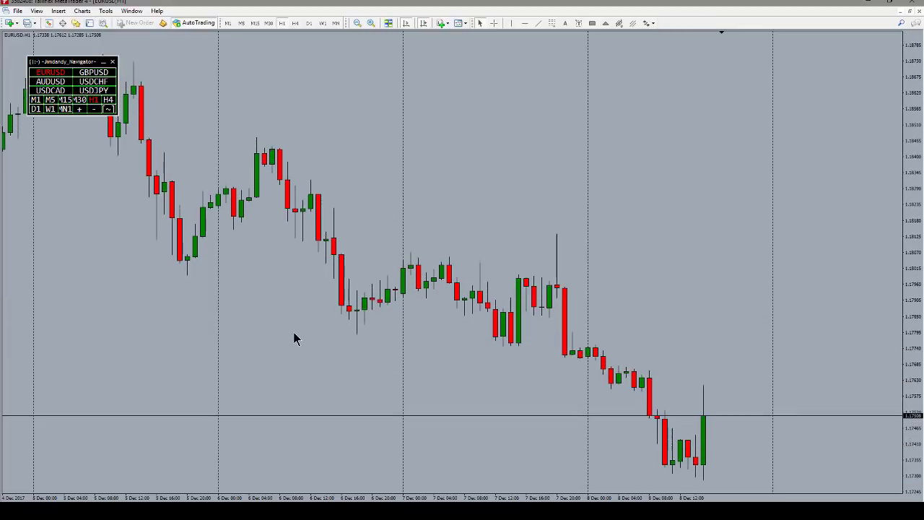
{"action": "key", "text": "ctrl+u"}
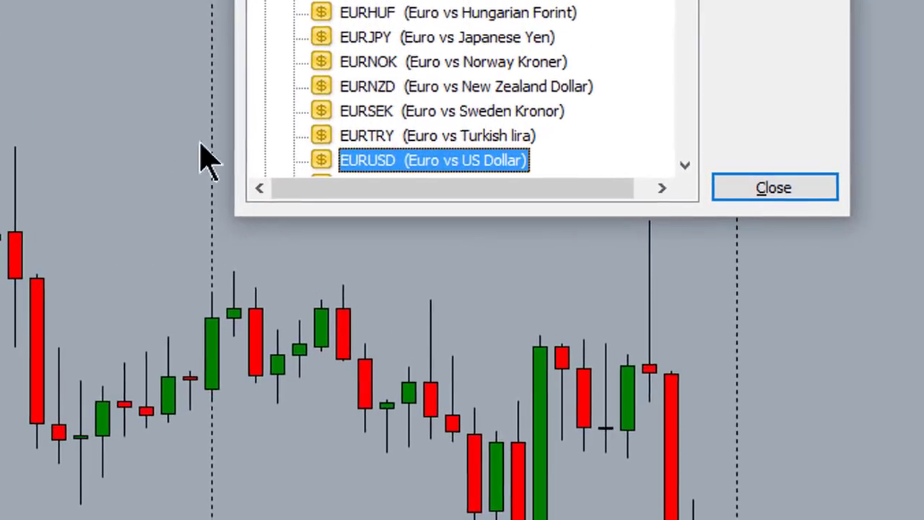
{"action": "left_click_drag", "start_coordinate": [466, 0], "coordinate": [353, 23]}
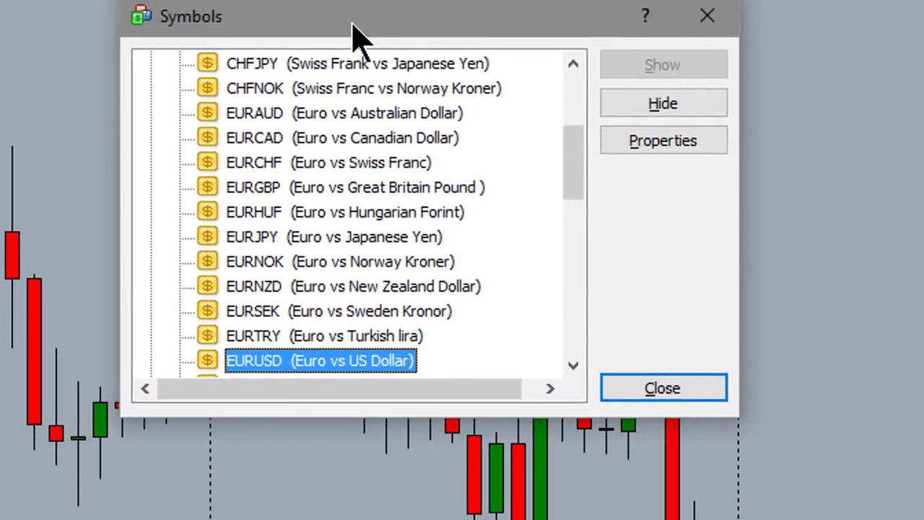
{"action": "left_click_drag", "start_coordinate": [382, 417], "coordinate": [387, 519]}
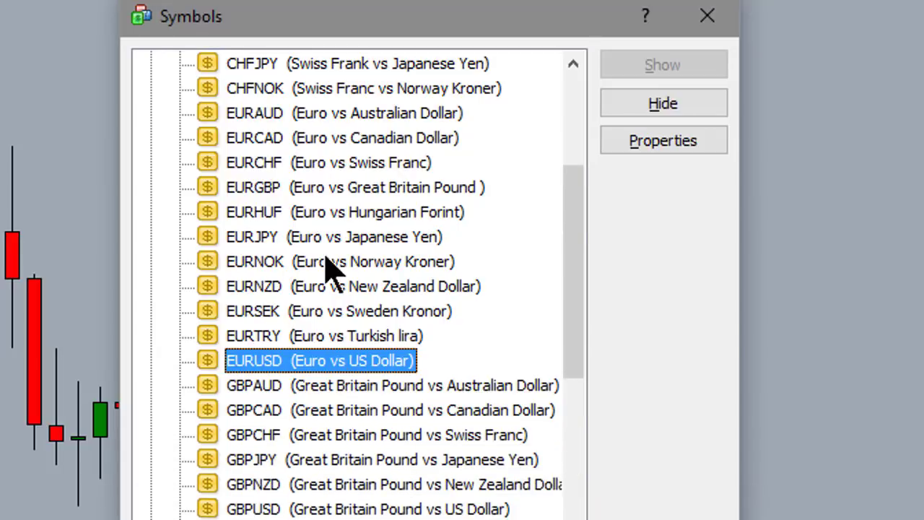
Review the EURUSD and NZDUSD contract specifications, then close the Symbols list
{"action": "left_click", "coordinate": [654, 143]}
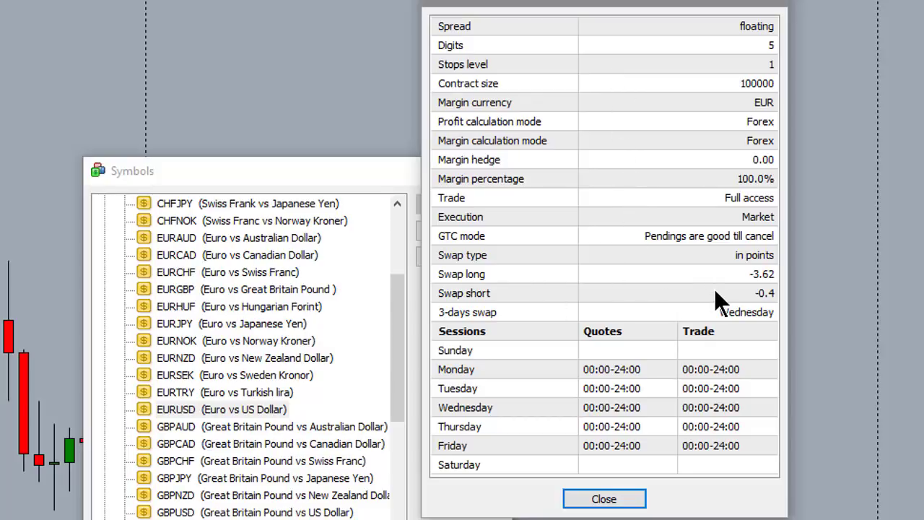
{"action": "left_click", "coordinate": [584, 500]}
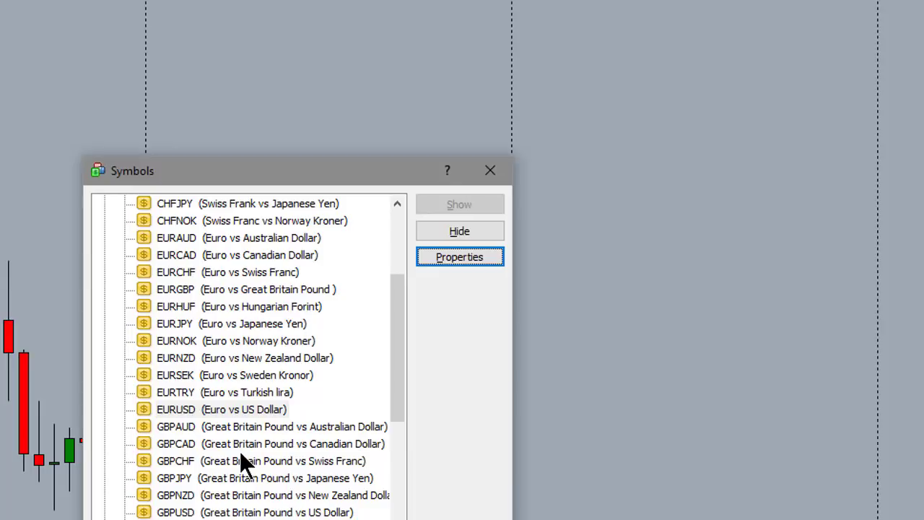
{"action": "scroll", "coordinate": [240, 440], "scroll_direction": "down", "scroll_amount": 2}
{"action": "scroll", "coordinate": [236, 429], "scroll_direction": "down", "scroll_amount": 2}
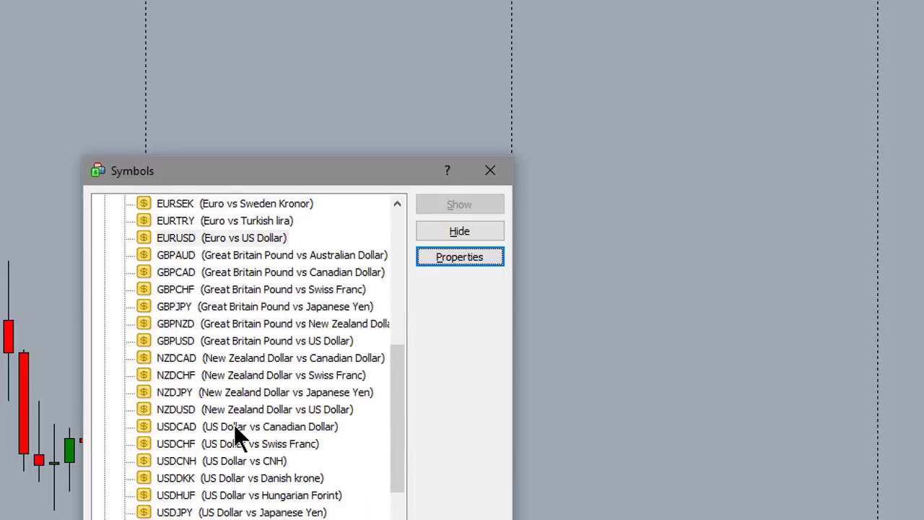
{"action": "left_click", "coordinate": [234, 409]}
{"action": "scroll", "coordinate": [234, 408], "scroll_direction": "up", "scroll_amount": 2}
{"action": "left_click", "coordinate": [459, 257]}
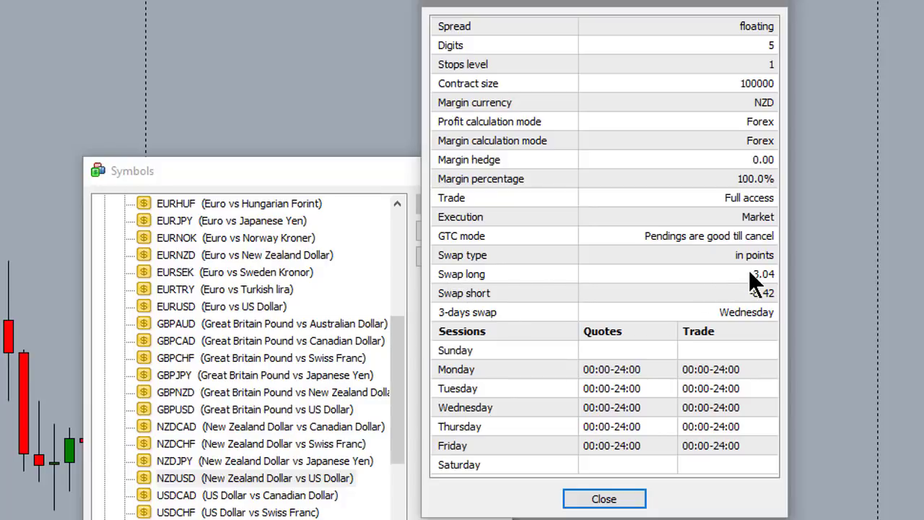
{"action": "left_click", "coordinate": [603, 499]}
{"action": "key", "text": "Escape"}
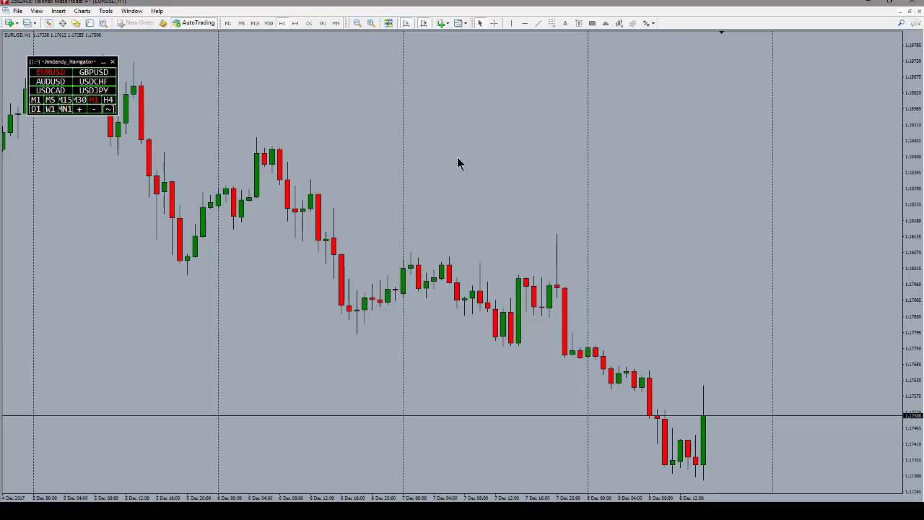
Place a horizontal line and draw a Fibonacci retracement down from the recent high
{"action": "left_click", "coordinate": [526, 23]}
{"action": "left_click", "coordinate": [565, 184]}
{"action": "left_click", "coordinate": [552, 23]}
{"action": "left_click_drag", "start_coordinate": [273, 138], "coordinate": [614, 354]}
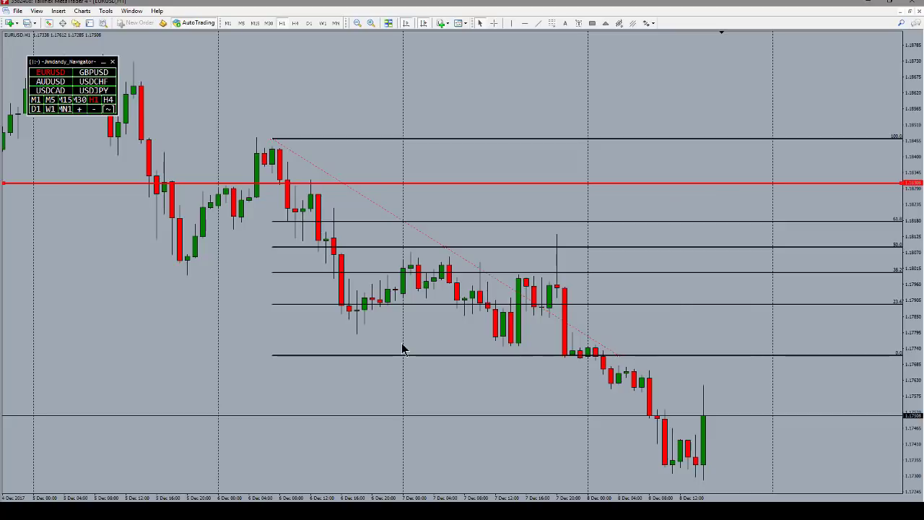
Delete, restore with Ctrl+Z, and finally delete the Fibonacci and red horizontal line
{"action": "key", "text": "BackSpace"}
{"action": "key", "text": "BackSpace"}
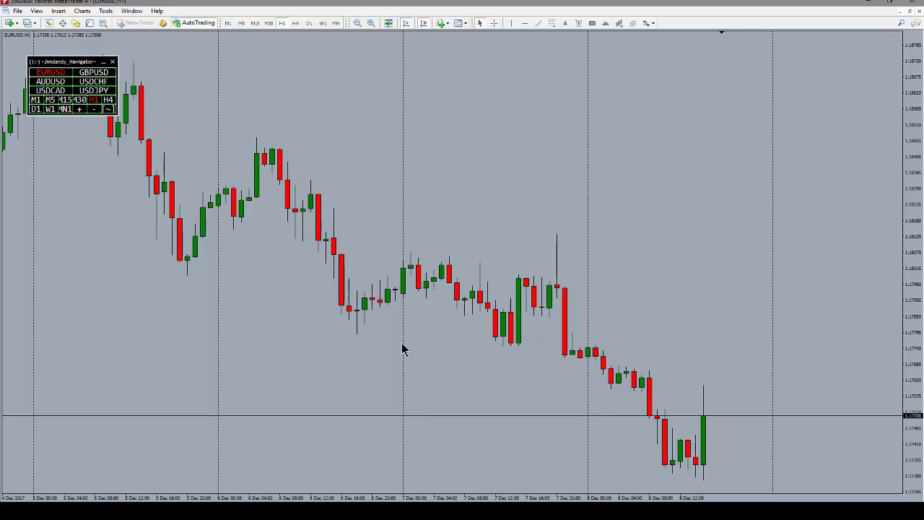
{"action": "key", "text": "ctrl+z"}
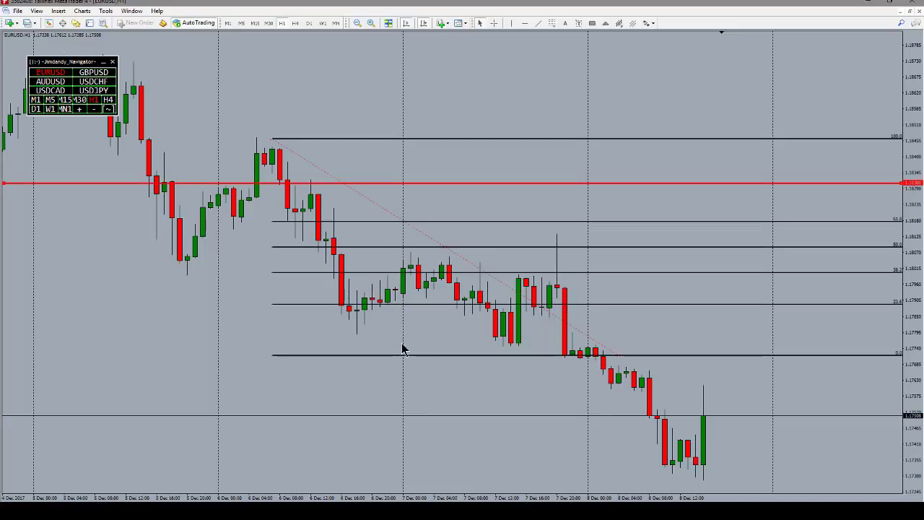
{"action": "key", "text": "Delete"}
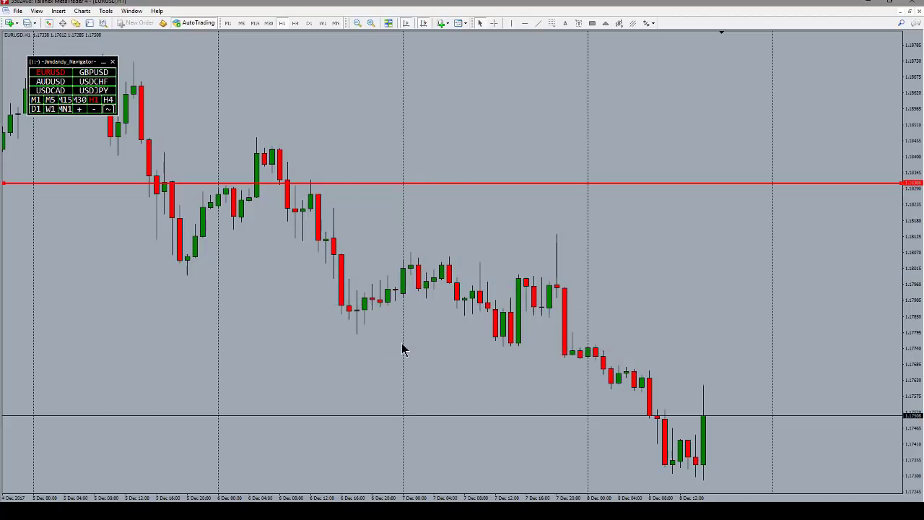
{"action": "key", "text": "Delete"}
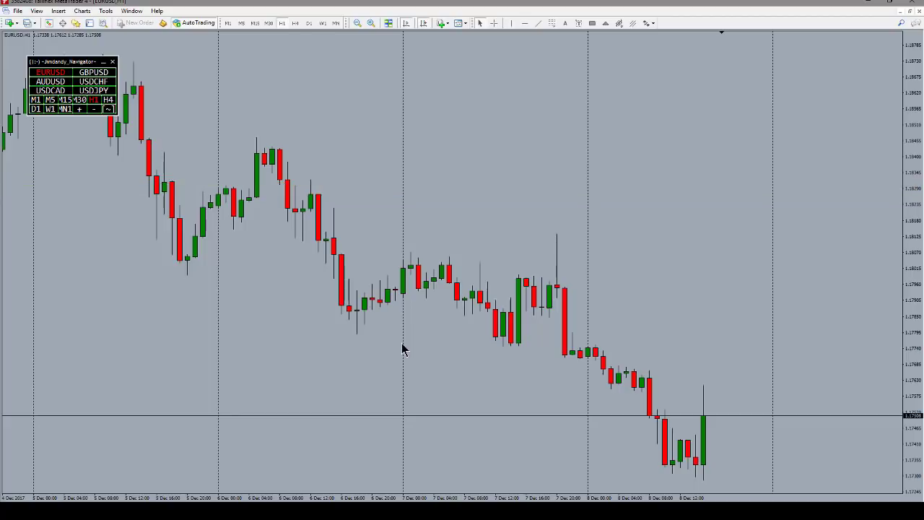
{"action": "key", "text": "ctrl+z"}
{"action": "key", "text": "ctrl+z"}
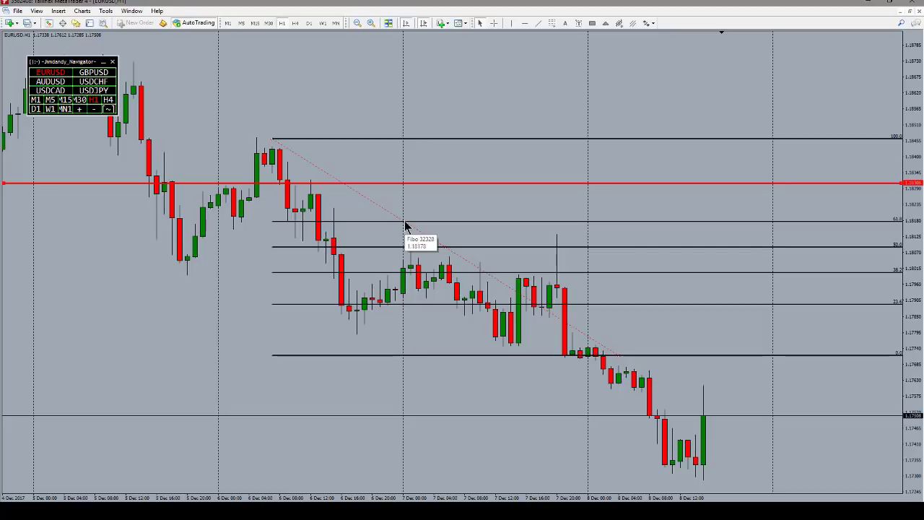
{"action": "key", "text": "Delete"}
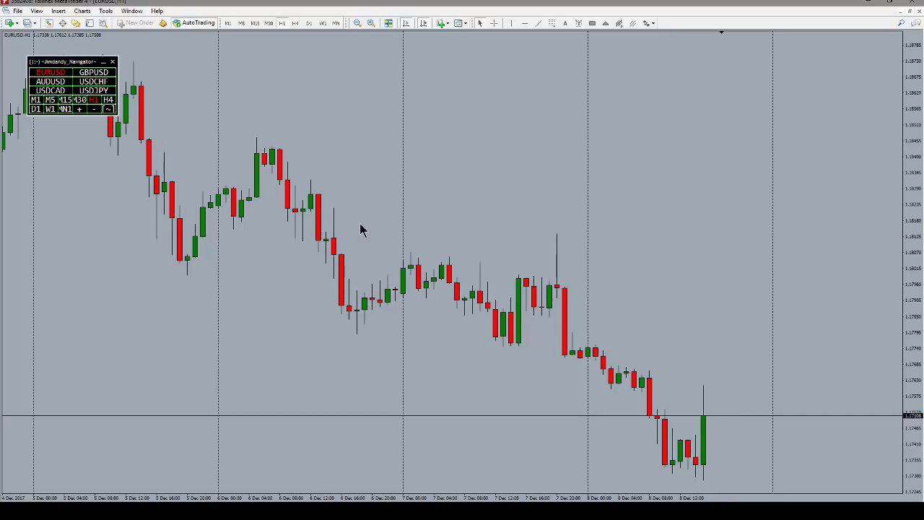
{"action": "key", "text": "alt+1"}
Cycle the EURUSD chart through line and candlestick types, ending on candlesticks
{"action": "key", "text": "alt+2"}
{"action": "key", "text": "alt+3"}
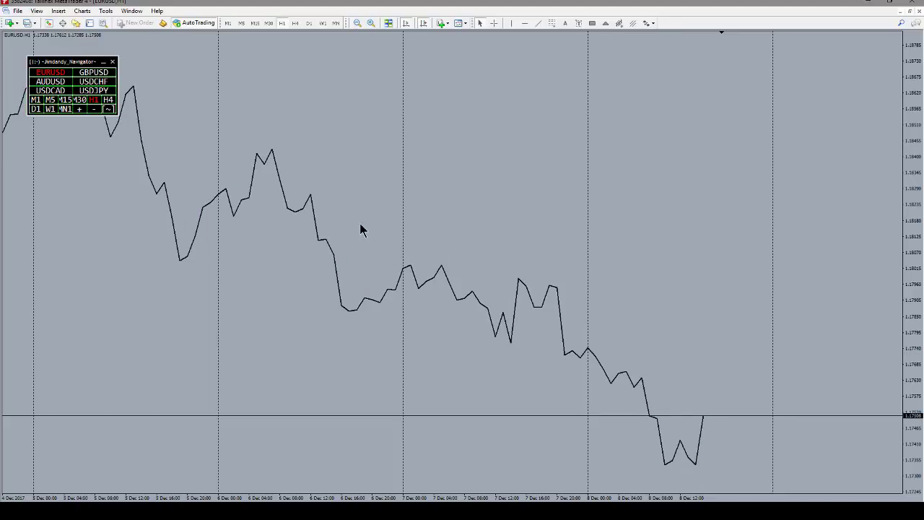
{"action": "key", "text": "alt+2"}
{"action": "mouse_move", "coordinate": [369, 303]}
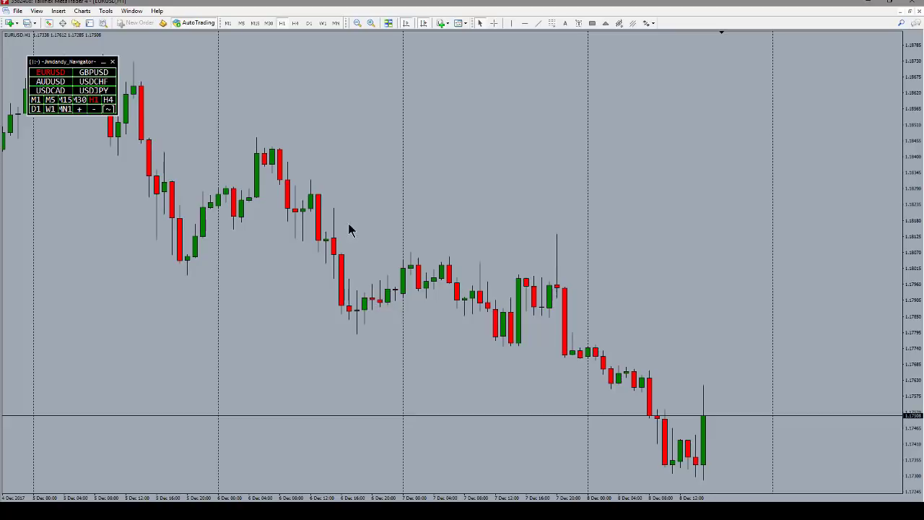
Briefly open MetaEditor, the user guide and History Center, then open Global Variables, moved right
{"action": "key", "text": "F4"}
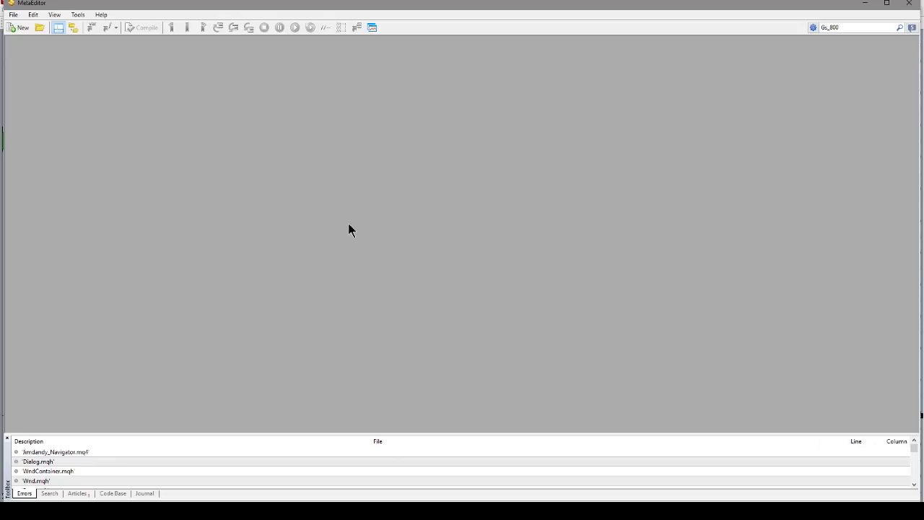
{"action": "key", "text": "F4"}
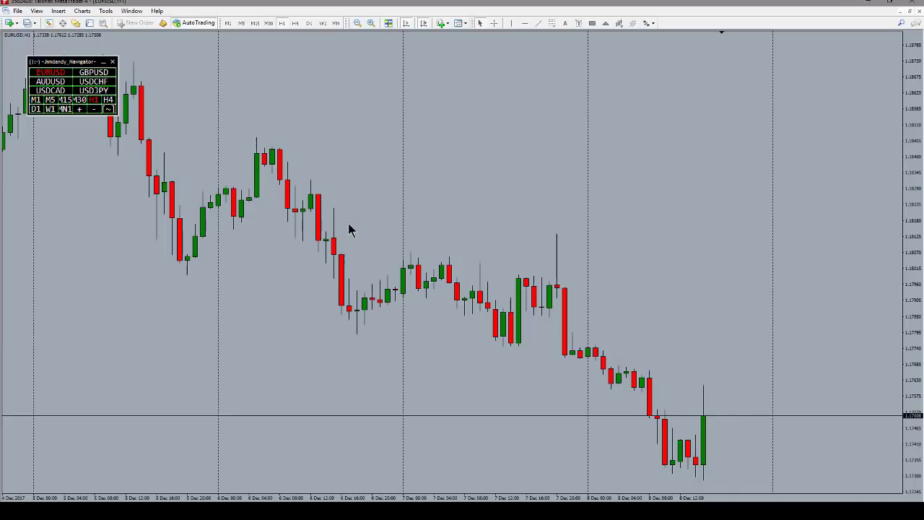
{"action": "key", "text": "F1"}
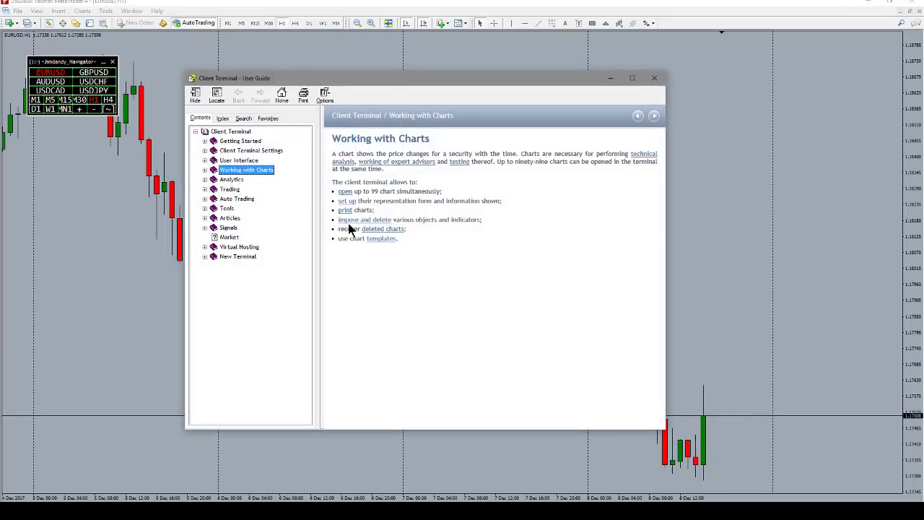
{"action": "left_click", "coordinate": [653, 80]}
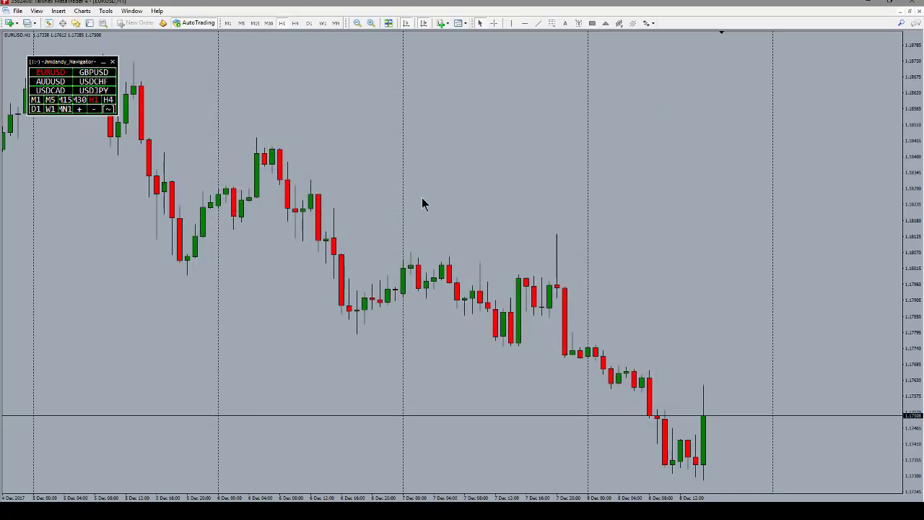
{"action": "key", "text": "F2"}
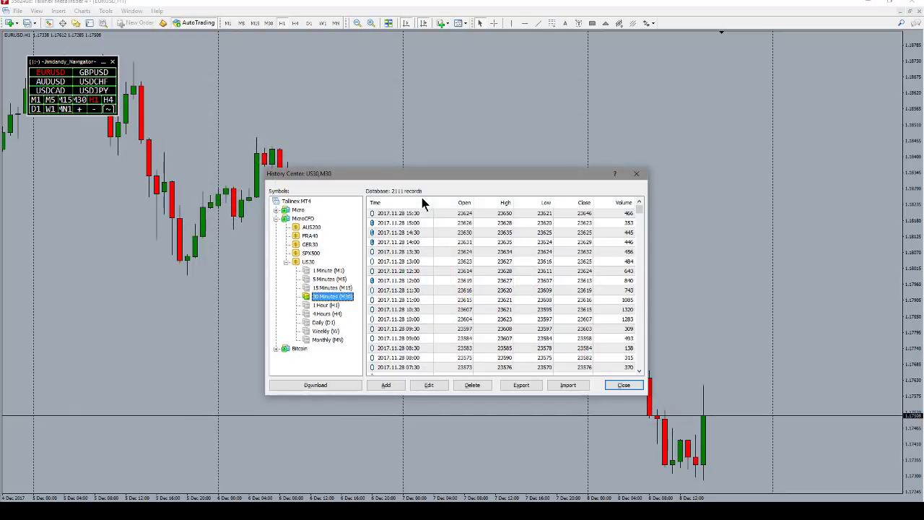
{"action": "left_click", "coordinate": [624, 384]}
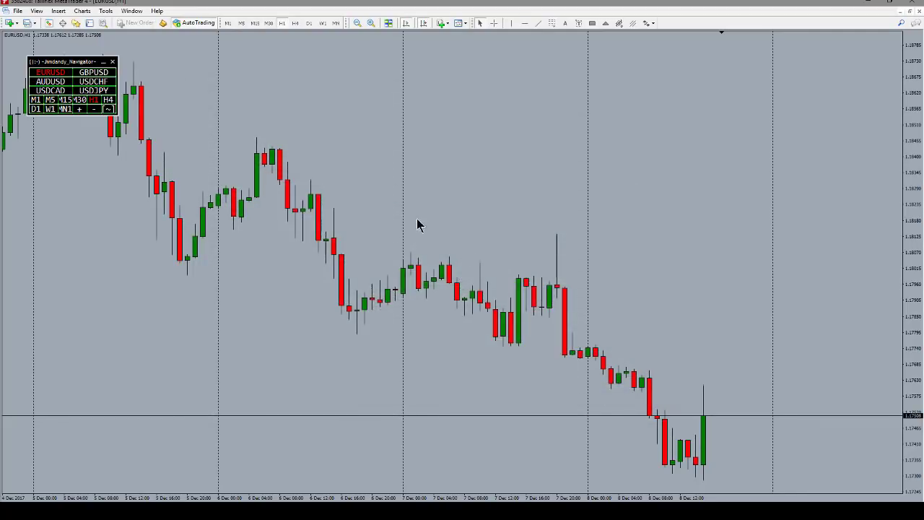
{"action": "key", "text": "F3"}
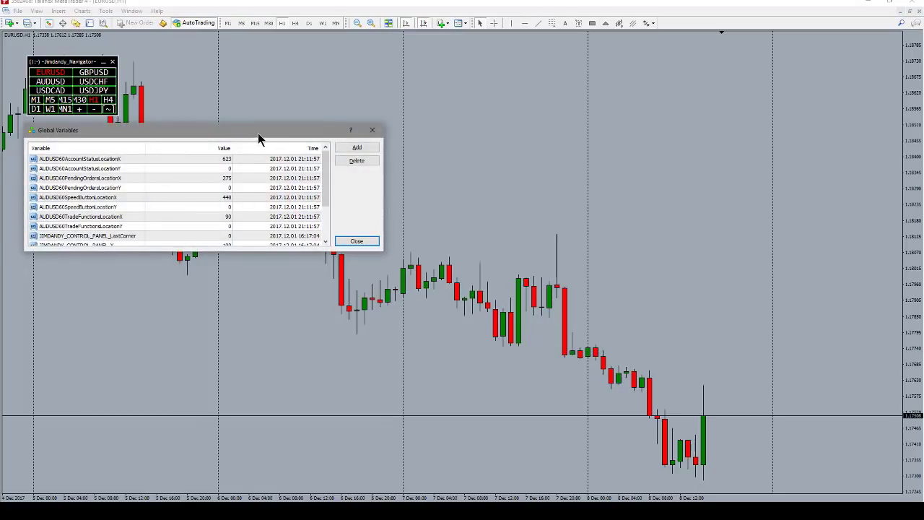
{"action": "left_click_drag", "start_coordinate": [258, 133], "coordinate": [391, 138]}
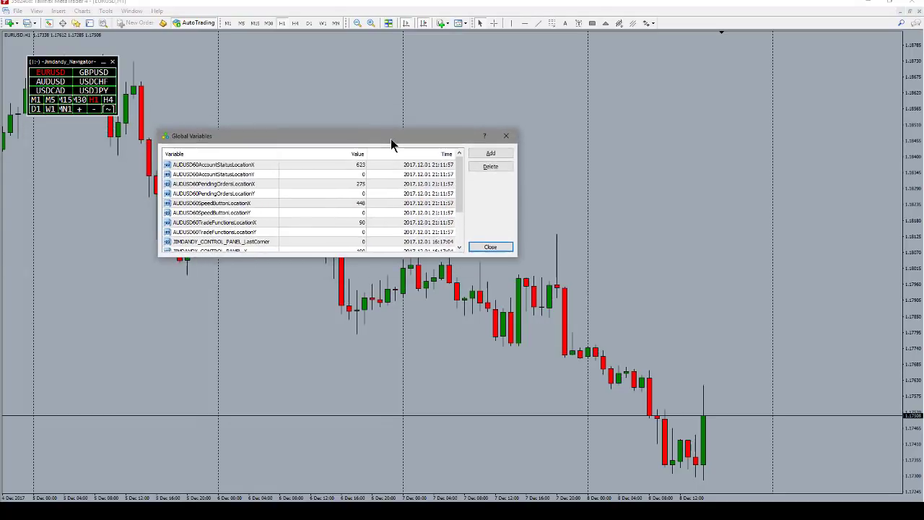
Close Global Variables, then open and cancel the EURUSD chart Properties dialog
{"action": "left_click", "coordinate": [506, 141]}
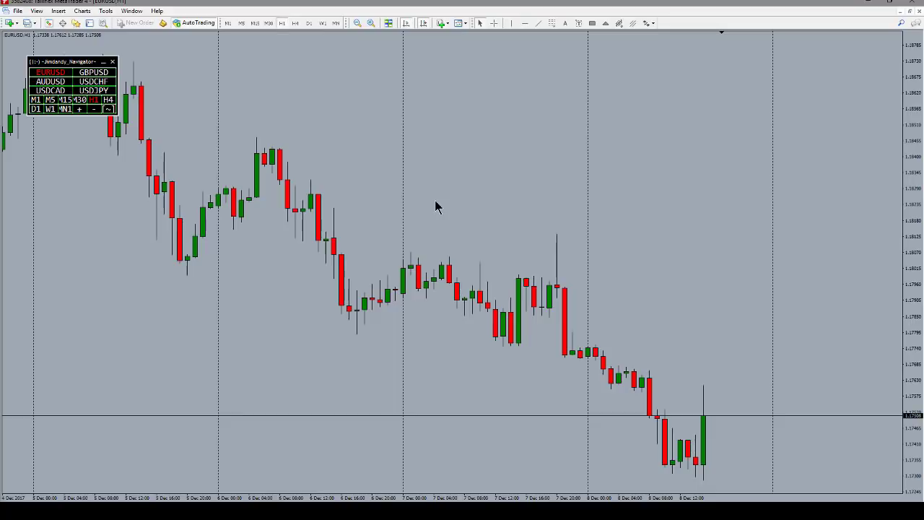
{"action": "right_click", "coordinate": [465, 182]}
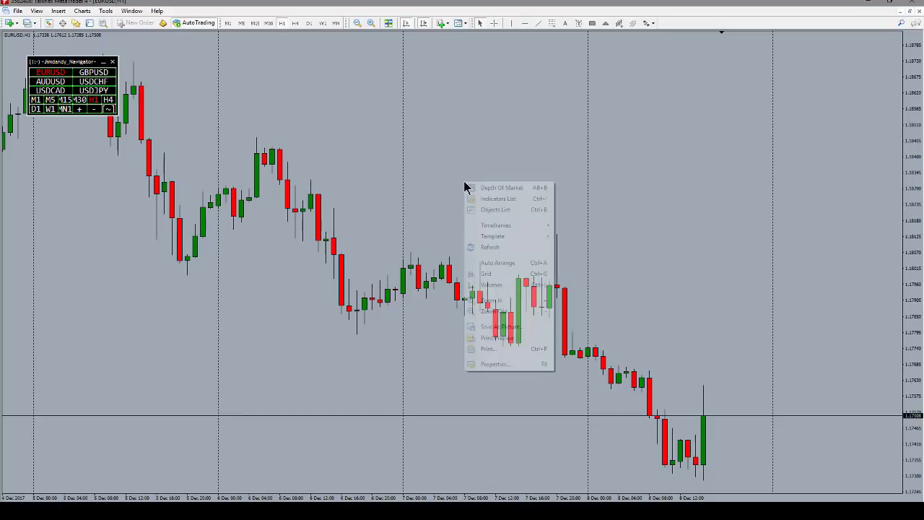
{"action": "left_click", "coordinate": [493, 364]}
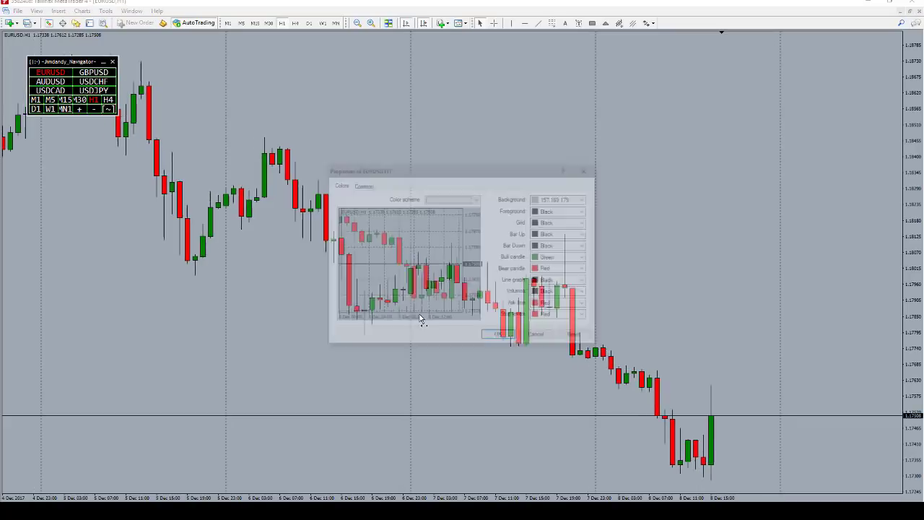
{"action": "left_click", "coordinate": [538, 336]}
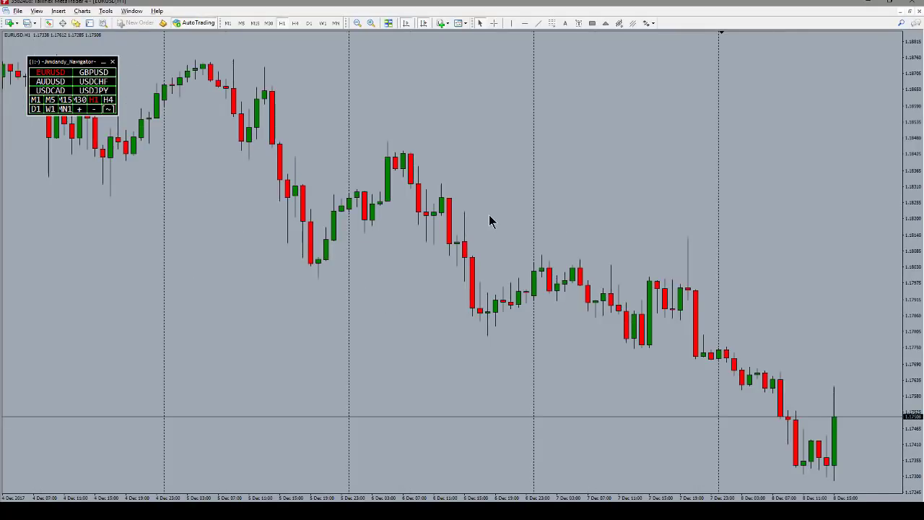
{"action": "key", "text": "alt+b"}
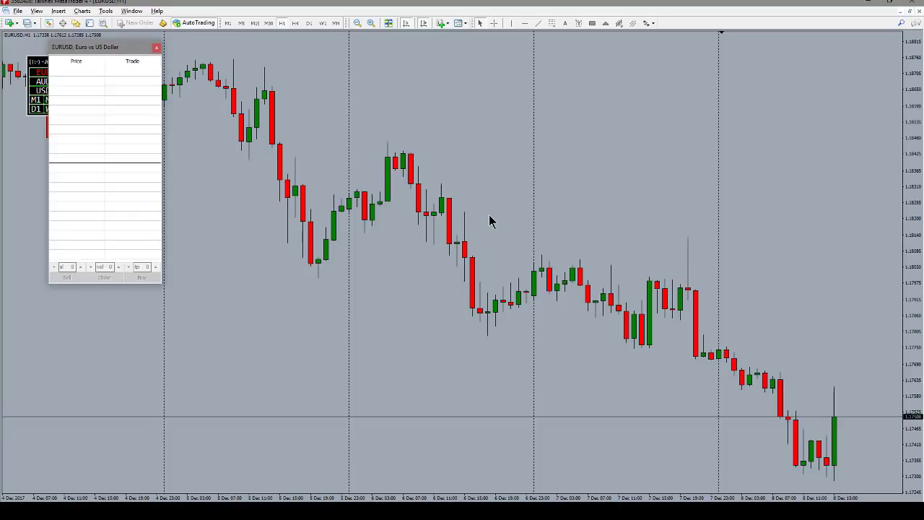
Close depth of market, scroll the EURUSD chart to its start and end, then show Market Watch
{"action": "key", "text": "Escape"}
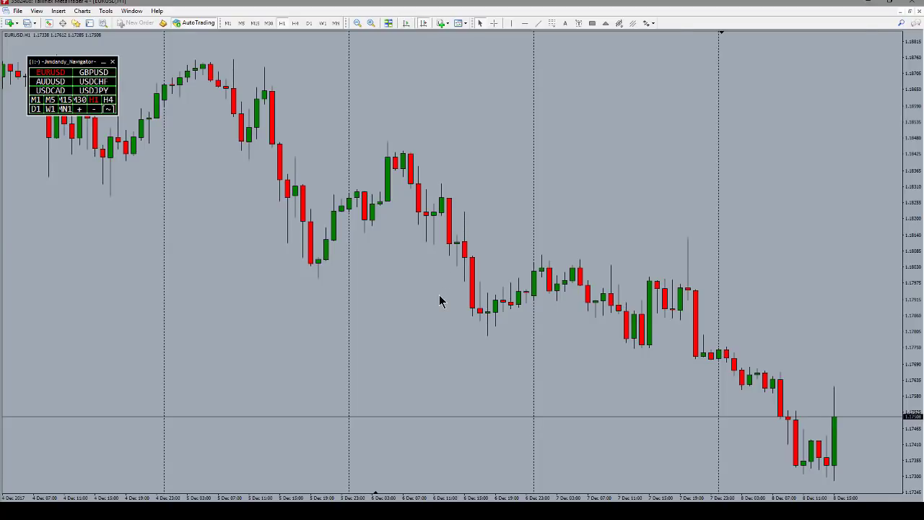
{"action": "scroll", "coordinate": [441, 302], "scroll_direction": "down", "scroll_amount": 10}
{"action": "scroll", "coordinate": [440, 301], "scroll_direction": "down", "scroll_amount": 10}
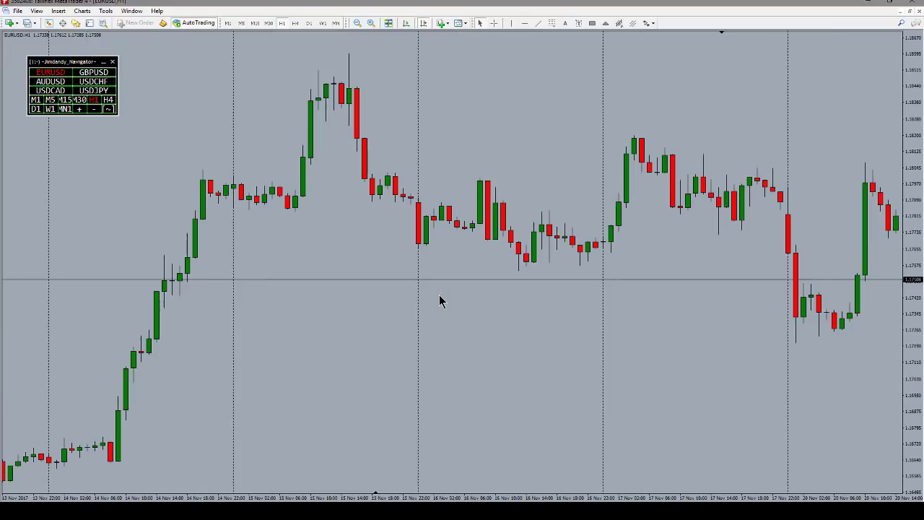
{"action": "scroll", "coordinate": [441, 301], "scroll_direction": "down", "scroll_amount": 5}
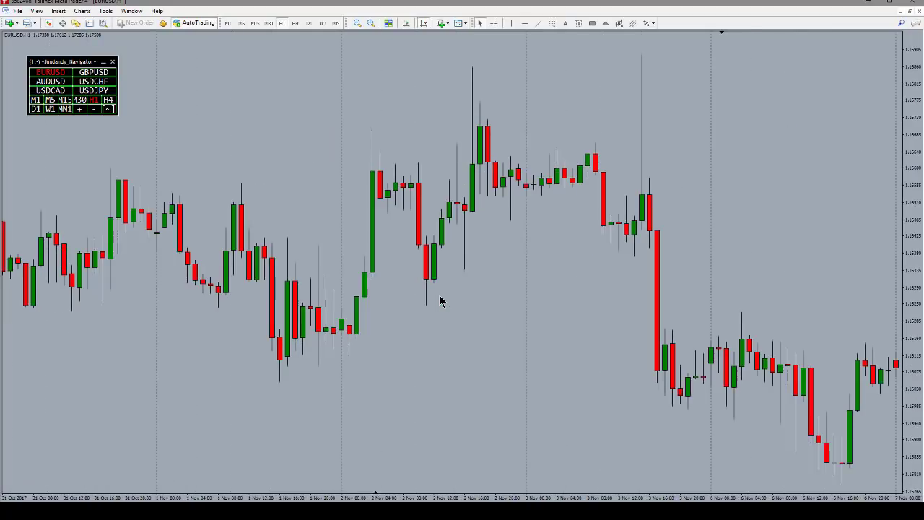
{"action": "scroll", "coordinate": [441, 302], "scroll_direction": "up", "scroll_amount": 5}
{"action": "key", "text": "Home"}
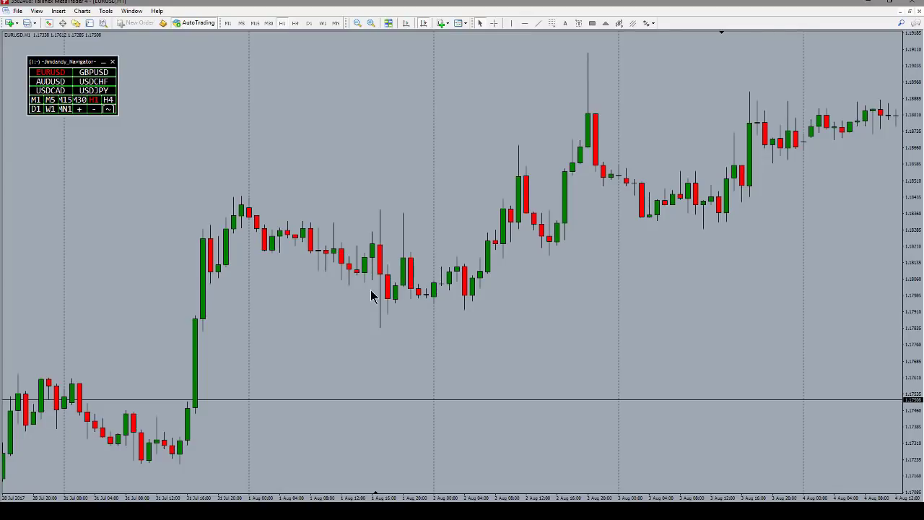
{"action": "key", "text": "End"}
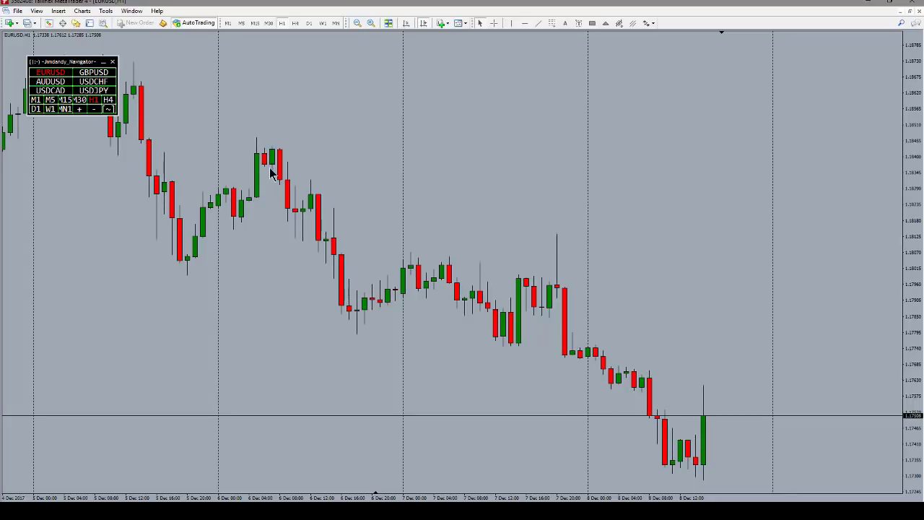
{"action": "key", "text": "ctrl+m"}
Dock Market Watch on the left, close the EURUSD chart, and drag in AUDUSD, then GBPUSD
{"action": "left_click_drag", "start_coordinate": [82, 94], "coordinate": [95, 188]}
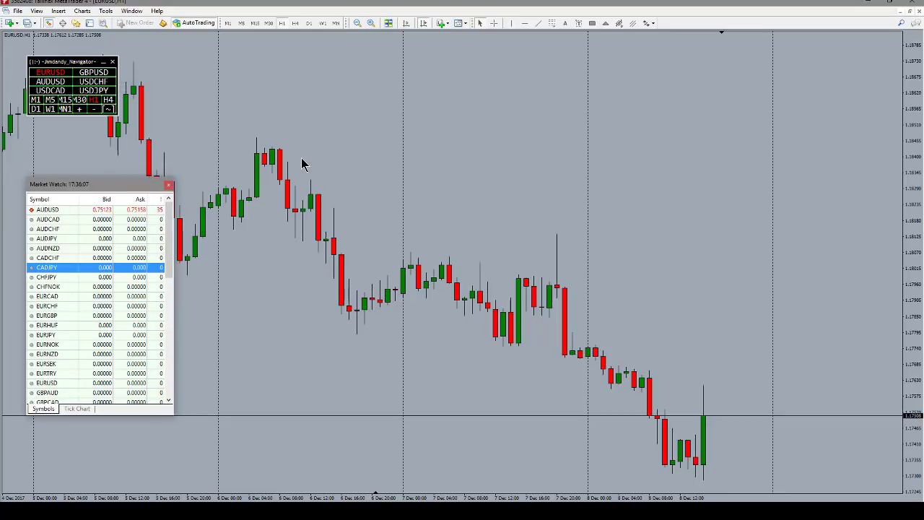
{"action": "left_click", "coordinate": [913, 11]}
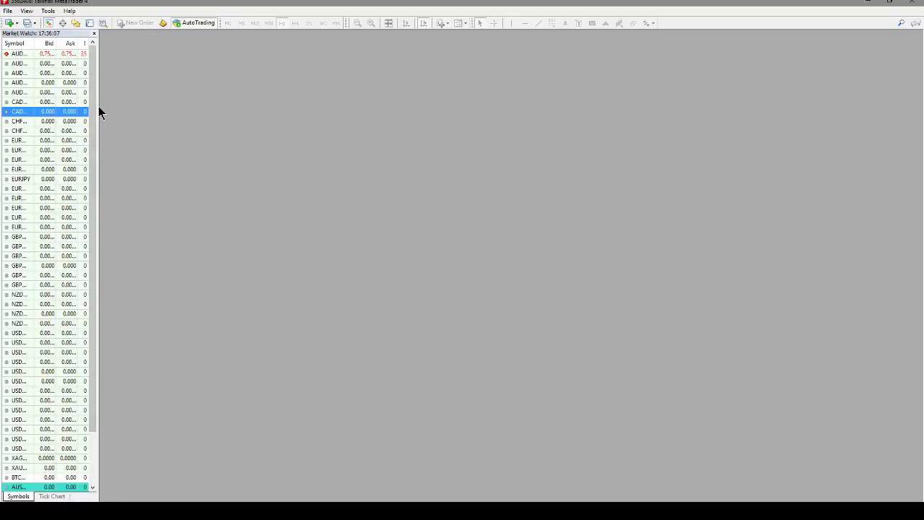
{"action": "left_click_drag", "start_coordinate": [119, 107], "coordinate": [137, 107]}
{"action": "left_click_drag", "start_coordinate": [22, 54], "coordinate": [205, 106]}
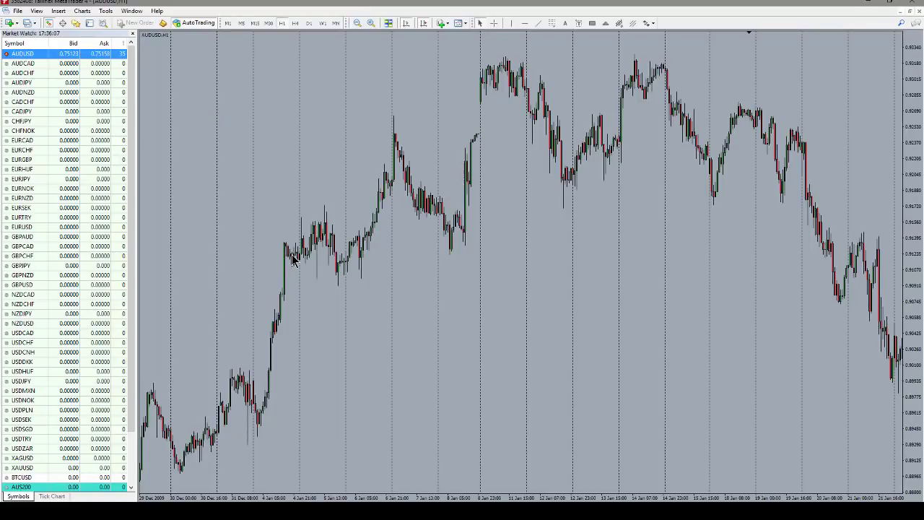
{"action": "left_click_drag", "start_coordinate": [21, 284], "coordinate": [203, 268]}
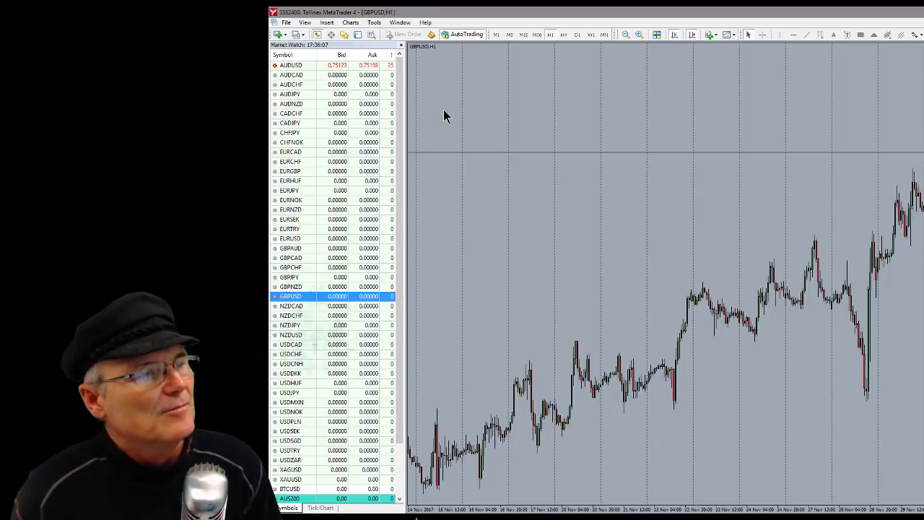
Drag USDCAD, EURUSD and GBPUSD from Market Watch into new charts and tile all four
{"action": "left_click", "coordinate": [288, 65]}
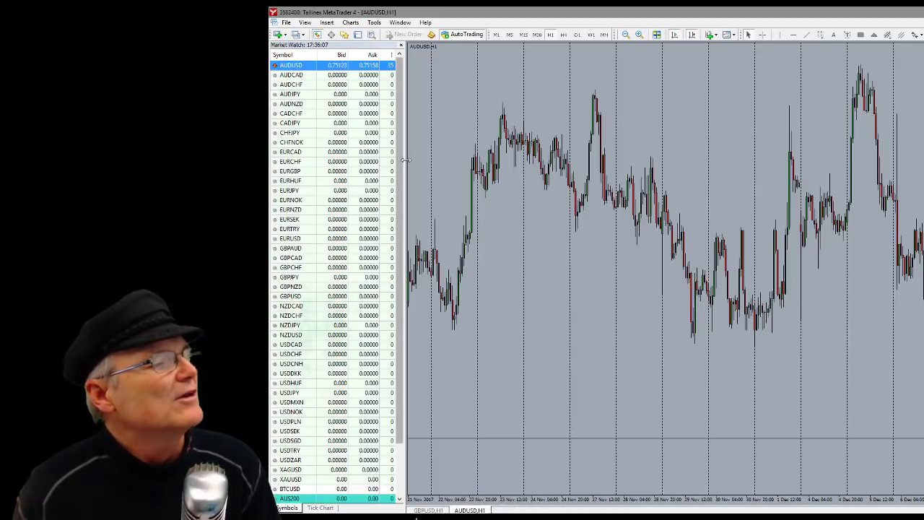
{"action": "left_click_drag", "start_coordinate": [283, 239], "coordinate": [457, 210]}
{"action": "left_click_drag", "start_coordinate": [291, 344], "coordinate": [444, 298]}
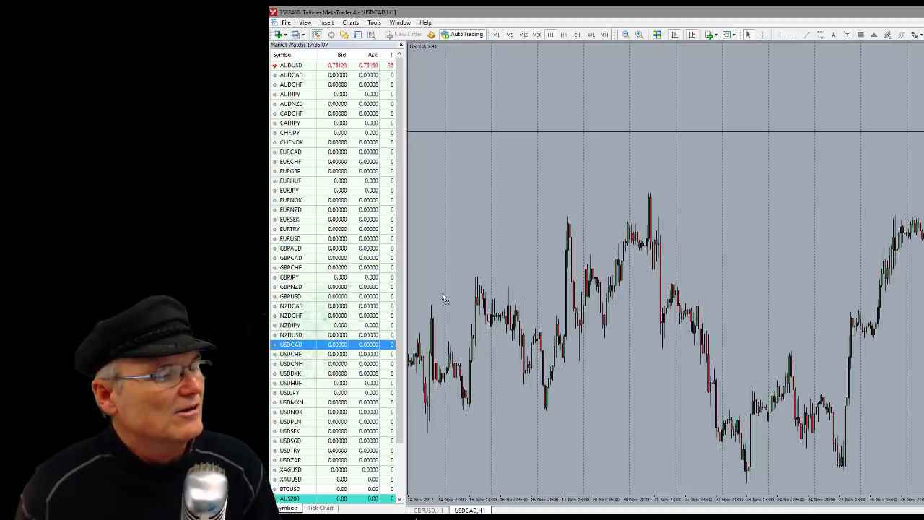
{"action": "left_click", "coordinate": [282, 239]}
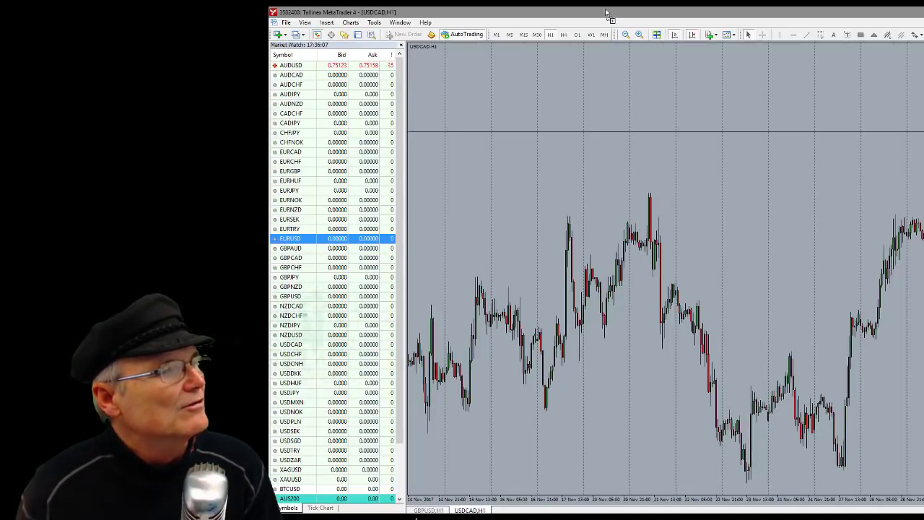
{"action": "left_click_drag", "start_coordinate": [606, 13], "coordinate": [610, 16]}
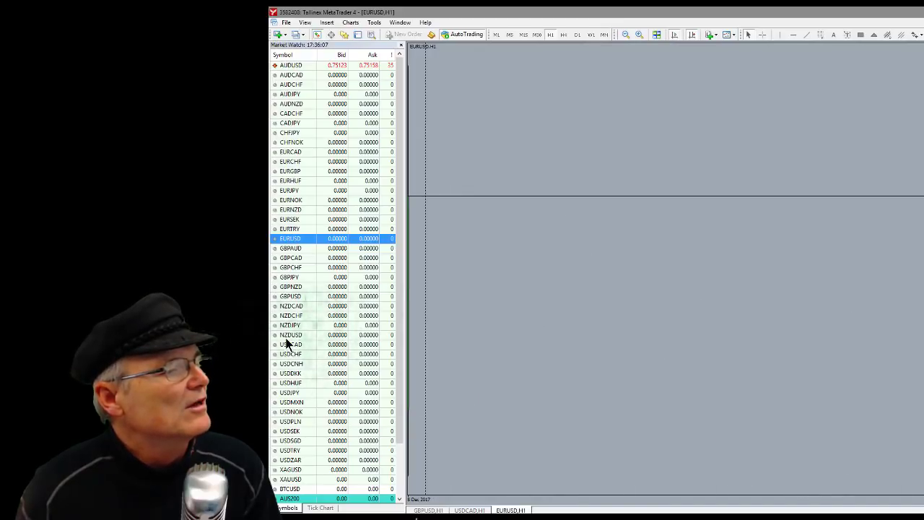
{"action": "left_click_drag", "start_coordinate": [290, 296], "coordinate": [639, 25]}
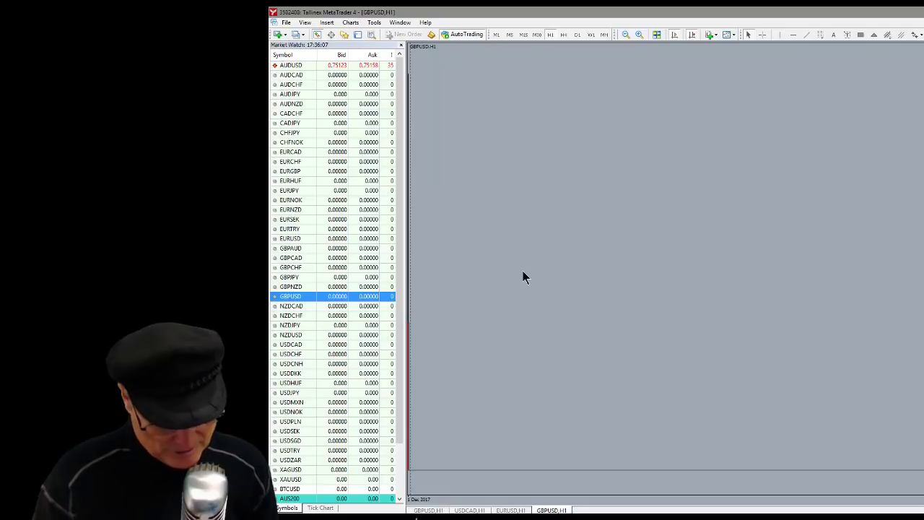
{"action": "key", "text": "alt+r"}
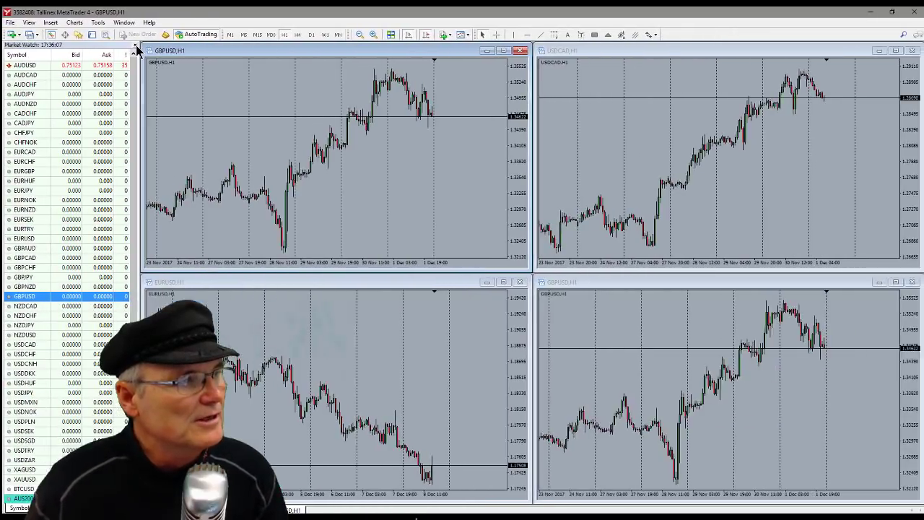
Close the Market Watch panel so the GBPUSD H1 chart fills the workspace
{"action": "left_click", "coordinate": [401, 45]}
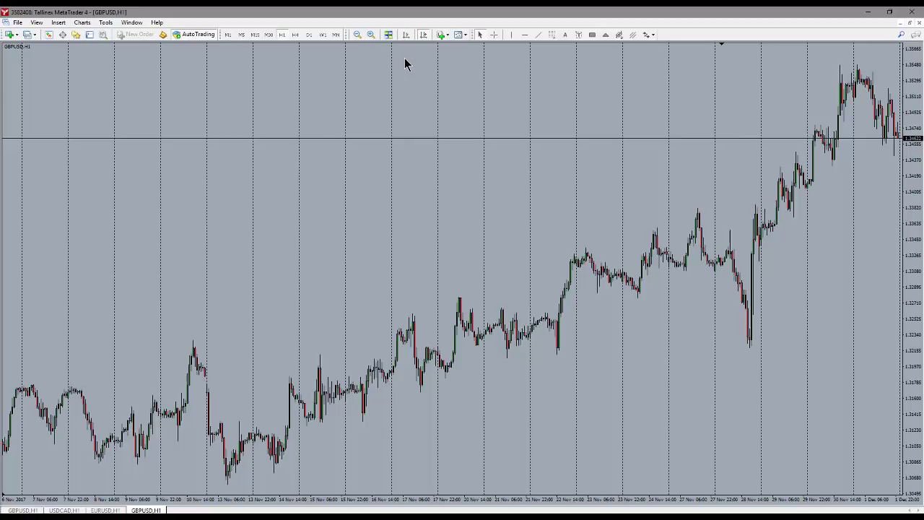
Draw a rectangle around the mid-November swing, then zoom in three steps, recentring and widening candles
{"action": "left_click", "coordinate": [592, 35]}
{"action": "mouse_move", "coordinate": [426, 306]}
{"action": "left_mouse_down"}
{"action": "mouse_move", "coordinate": [390, 311]}
{"action": "mouse_move", "coordinate": [437, 395]}
{"action": "left_mouse_up"}
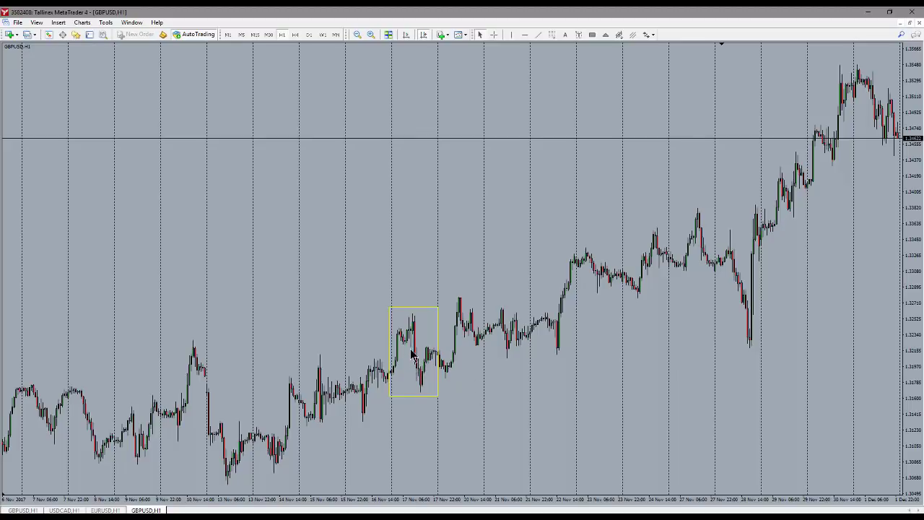
{"action": "left_click", "coordinate": [371, 34]}
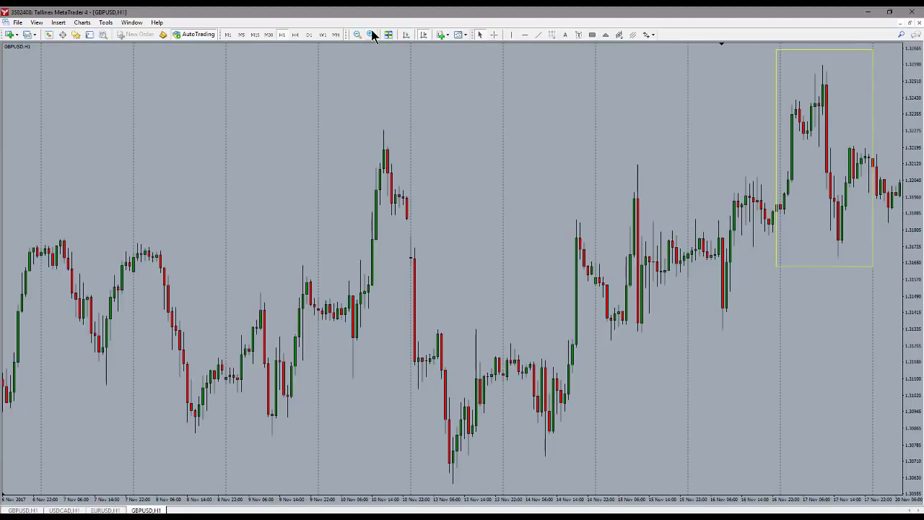
{"action": "left_click_drag", "start_coordinate": [721, 181], "coordinate": [326, 219]}
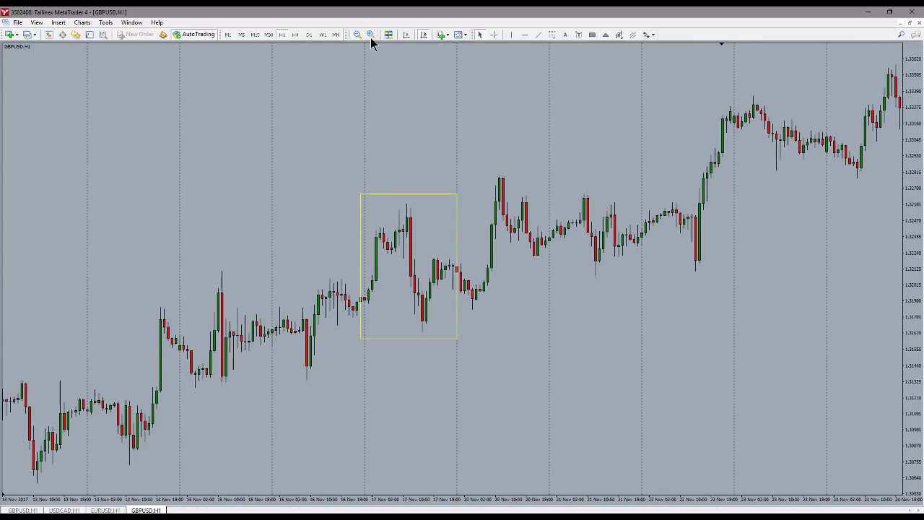
{"action": "left_click", "coordinate": [371, 36]}
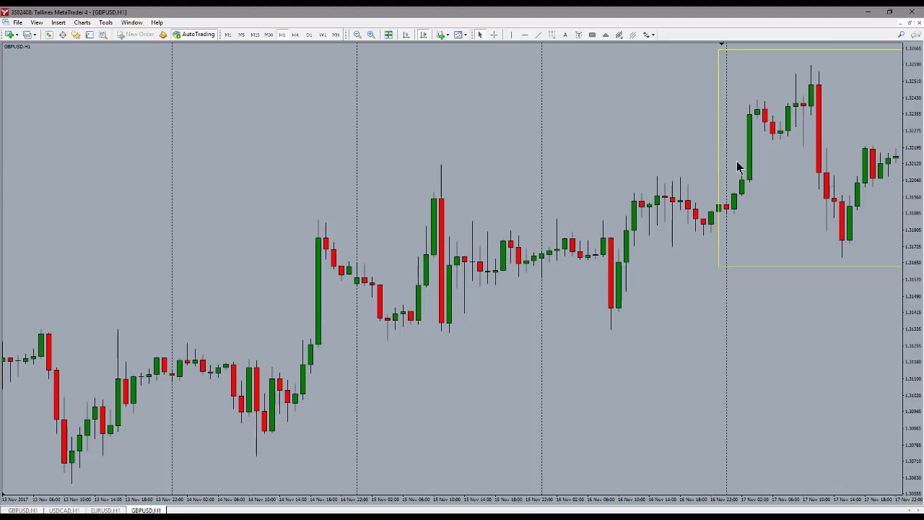
{"action": "left_click_drag", "start_coordinate": [688, 163], "coordinate": [365, 256]}
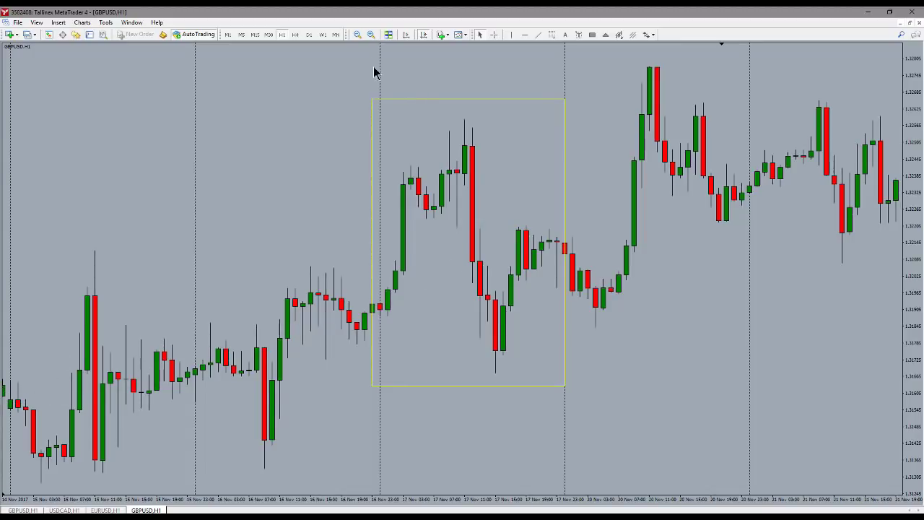
{"action": "left_click", "coordinate": [370, 35]}
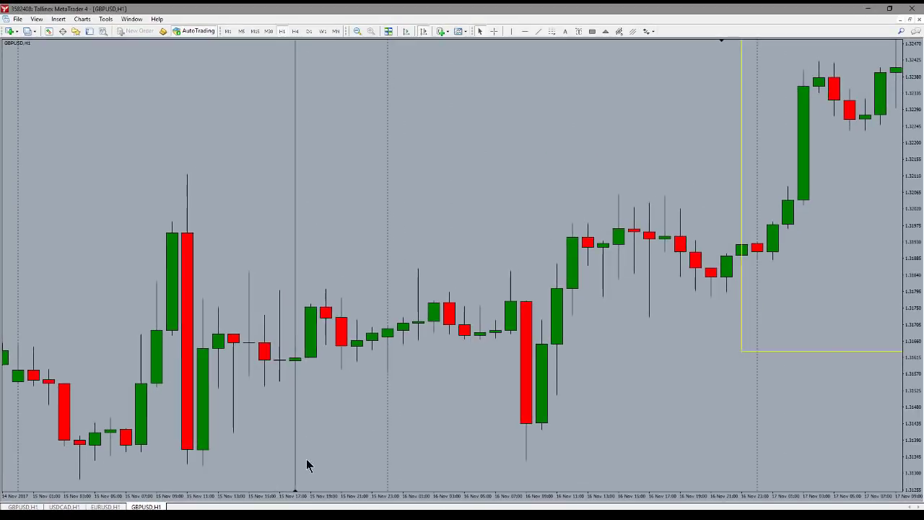
{"action": "left_click_drag", "start_coordinate": [306, 458], "coordinate": [455, 461]}
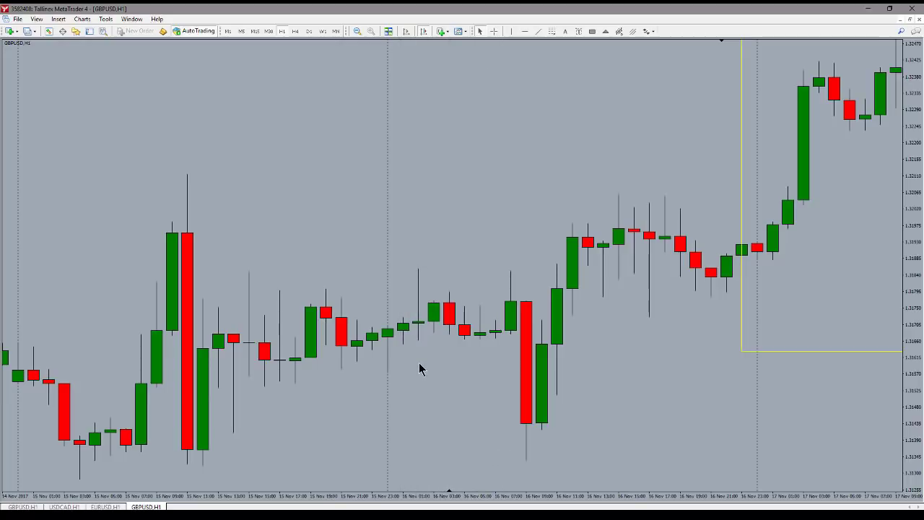
Zoom the GBPUSD chart back out to 10–24 Nov 2017 and turn on the grid
{"action": "key", "text": "minus"}
{"action": "scroll", "coordinate": [429, 368], "scroll_direction": "down", "scroll_amount": 6}
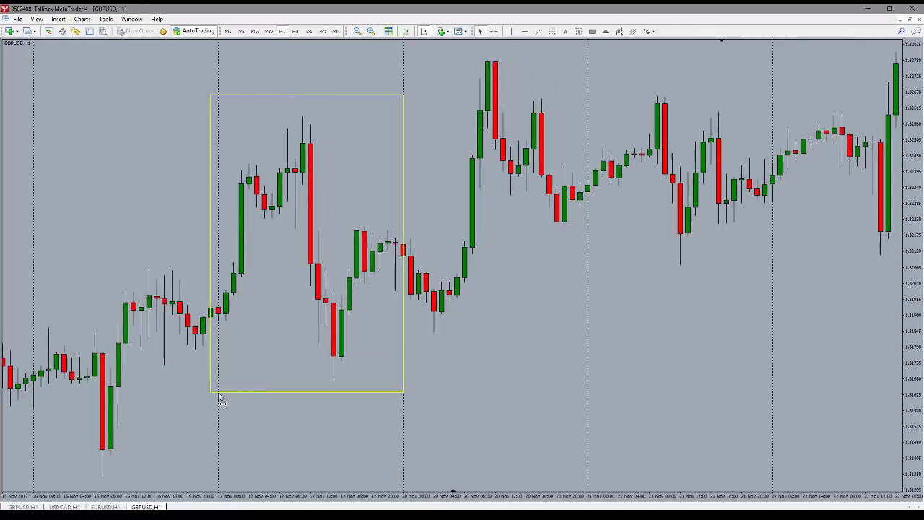
{"action": "scroll", "coordinate": [218, 402], "scroll_direction": "up", "scroll_amount": 3}
{"action": "scroll", "coordinate": [243, 399], "scroll_direction": "down", "scroll_amount": 2}
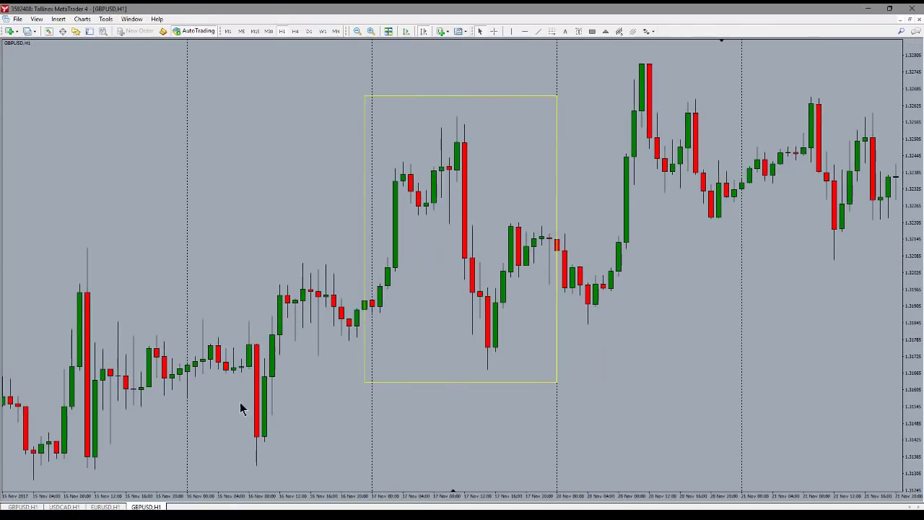
{"action": "key", "text": "plus"}
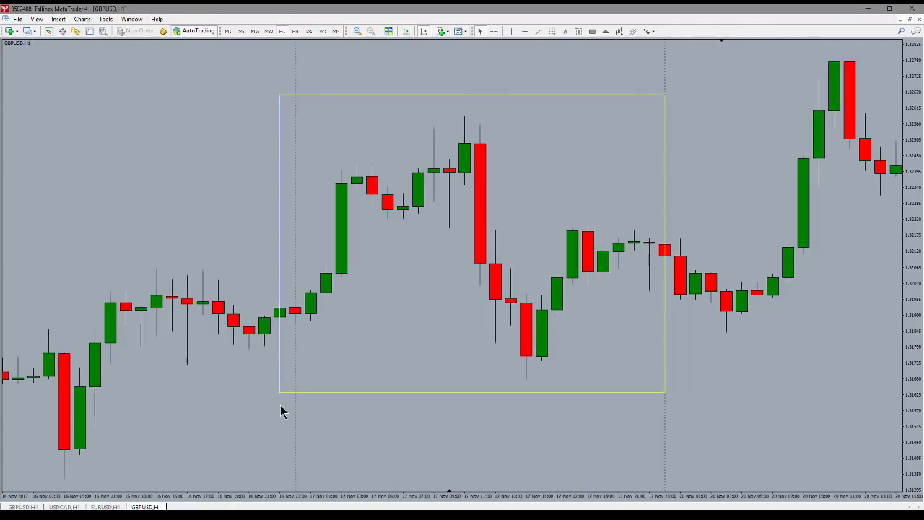
{"action": "key", "text": "minus"}
{"action": "key", "text": "minus"}
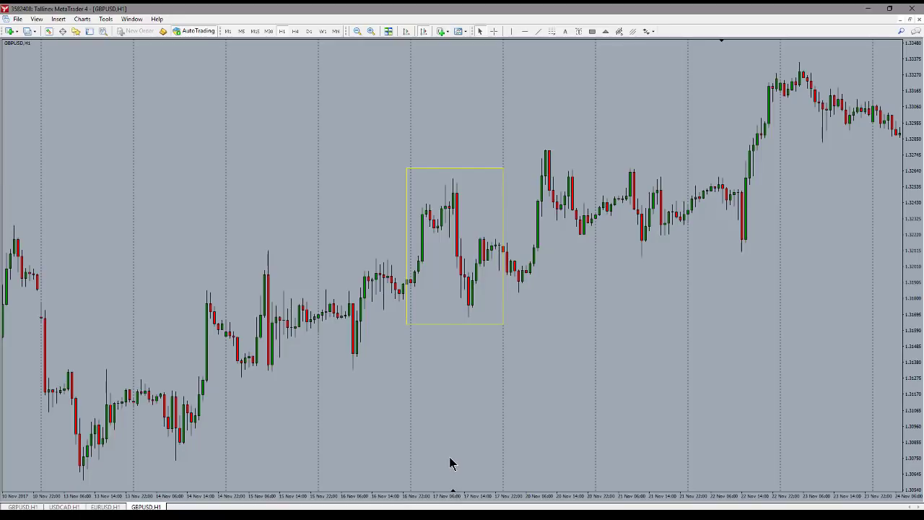
{"action": "key", "text": "ctrl+g"}
Bring up the context menu on the GBPUSD H1 chart
{"action": "right_click", "coordinate": [571, 343]}
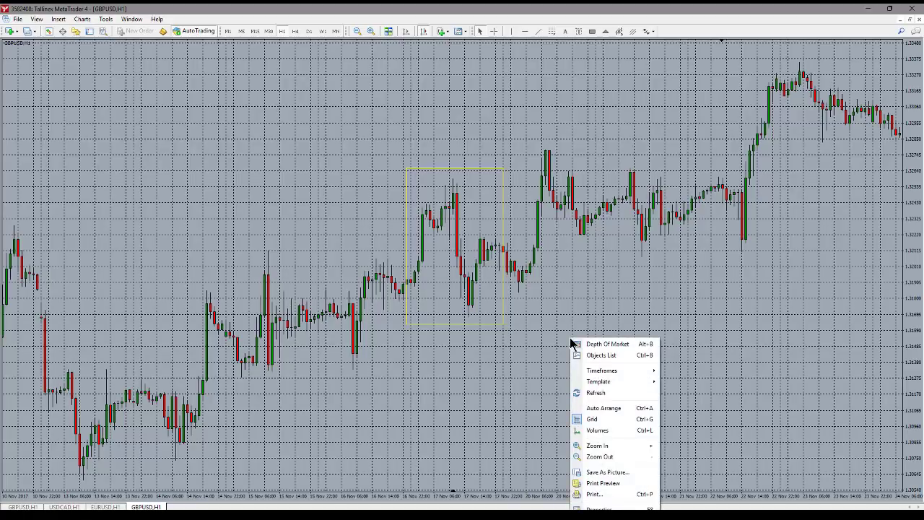